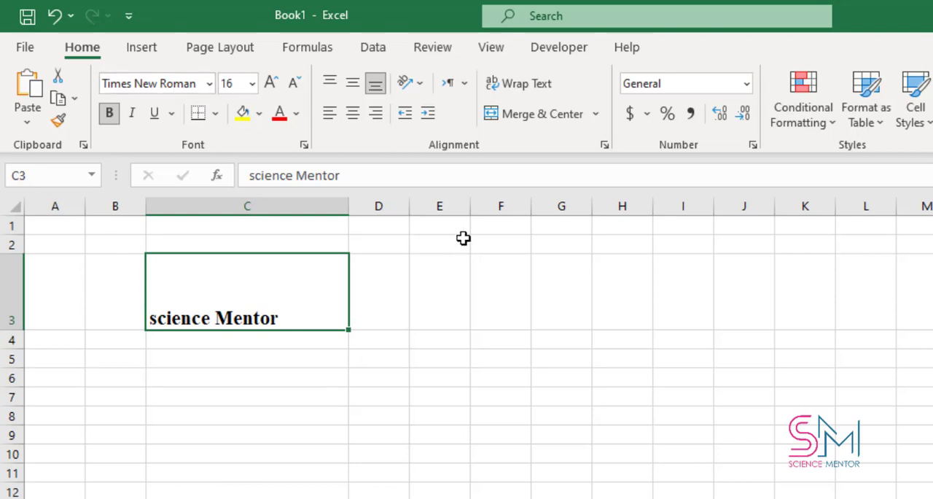
# Try italics on the text in cell C3, and remove both its italic and bold formatting
pyautogui.click(133, 115)
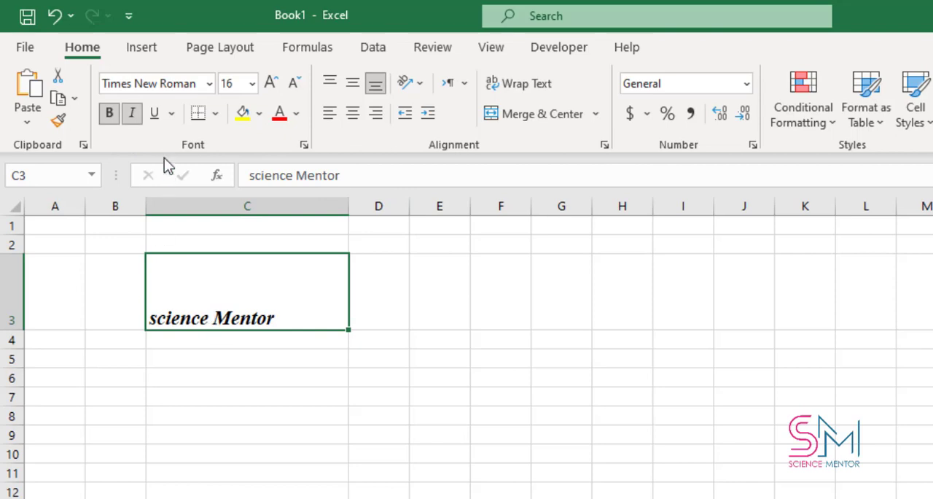
pyautogui.click(132, 116)
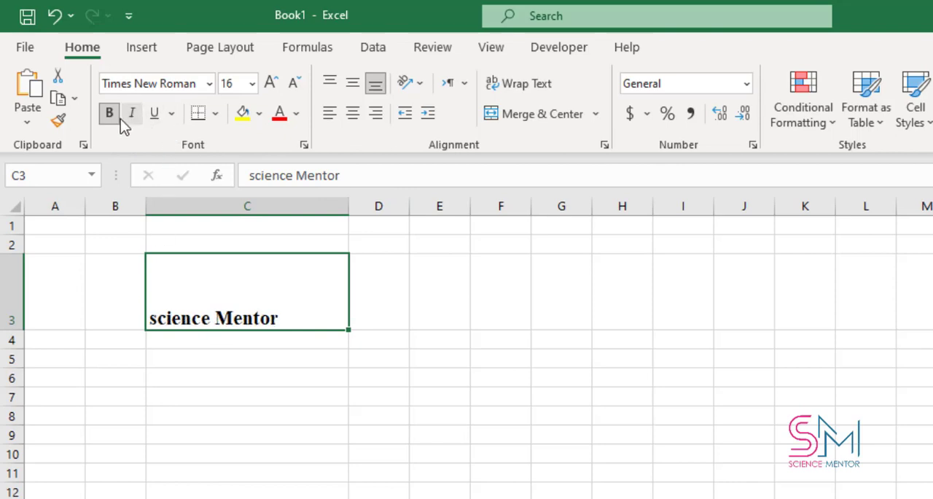
pyautogui.click(110, 115)
# Underline the text in cell C3 and change the underline style to Double Underline
pyautogui.click(156, 117)
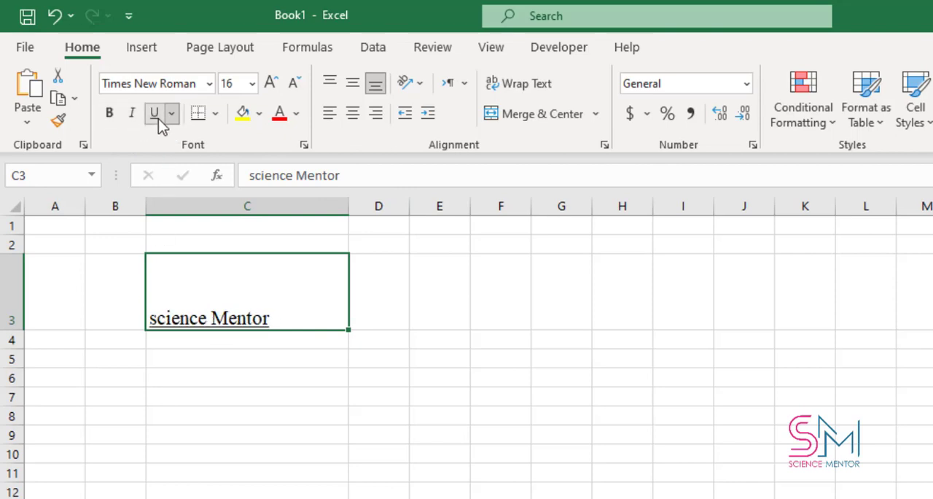
pyautogui.click(173, 114)
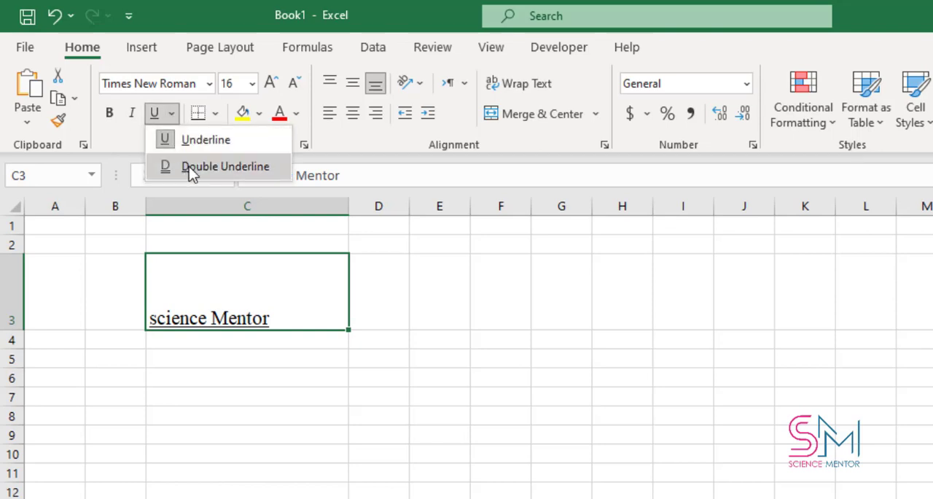
pyautogui.click(248, 169)
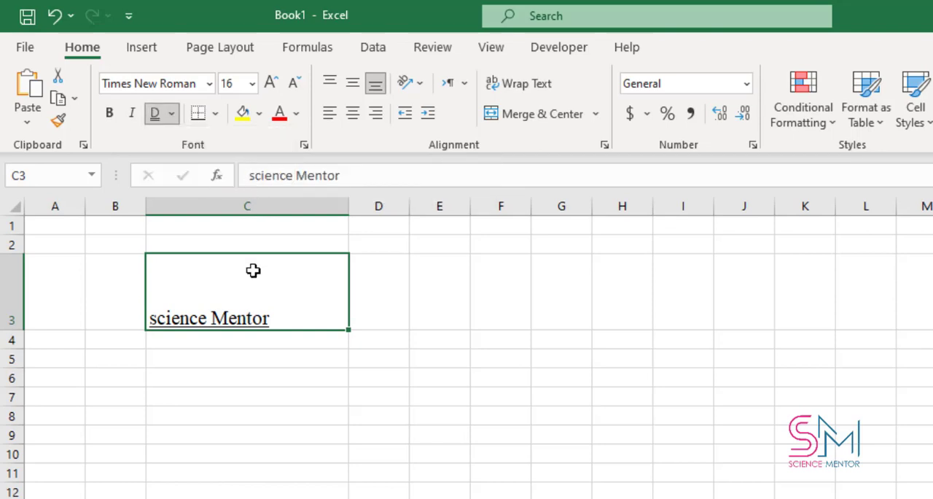
pyautogui.click(172, 115)
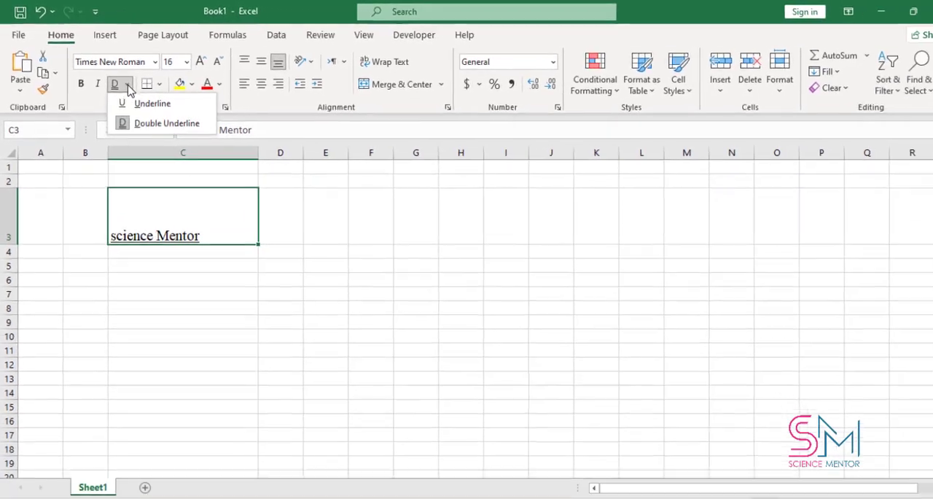
pyautogui.click(278, 219)
pyautogui.click(278, 219)
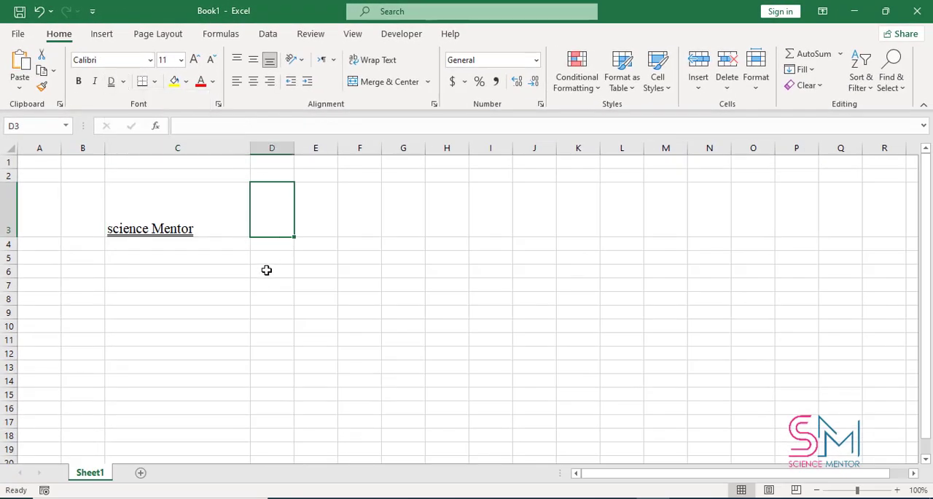
# Apply Outside Borders to cell C3
pyautogui.click(187, 235)
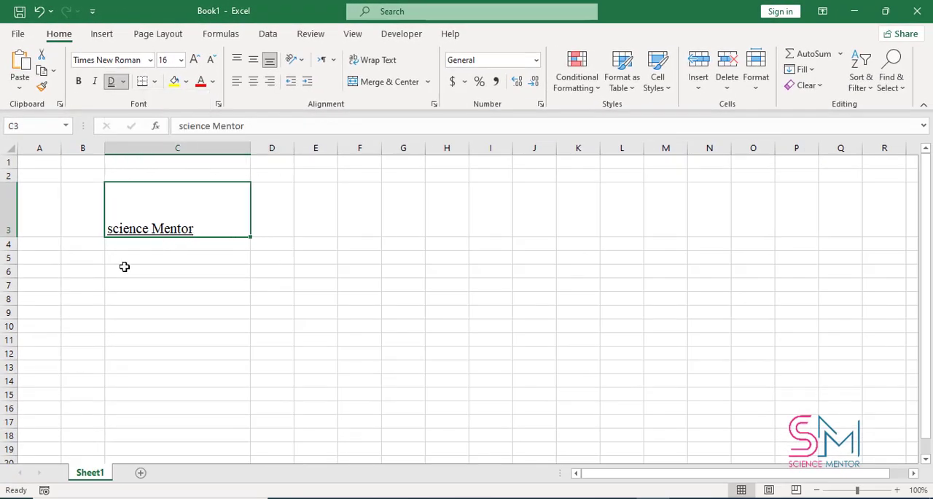
pyautogui.click(153, 82)
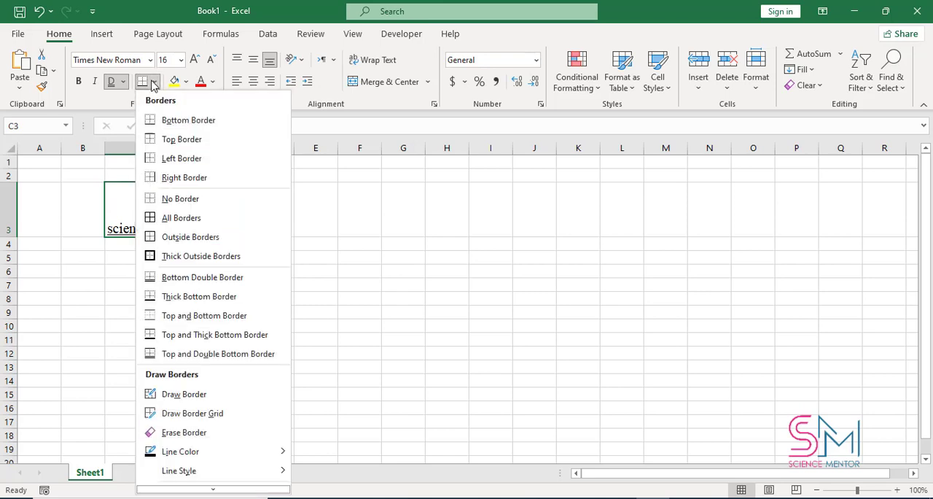
pyautogui.click(188, 236)
pyautogui.click(326, 246)
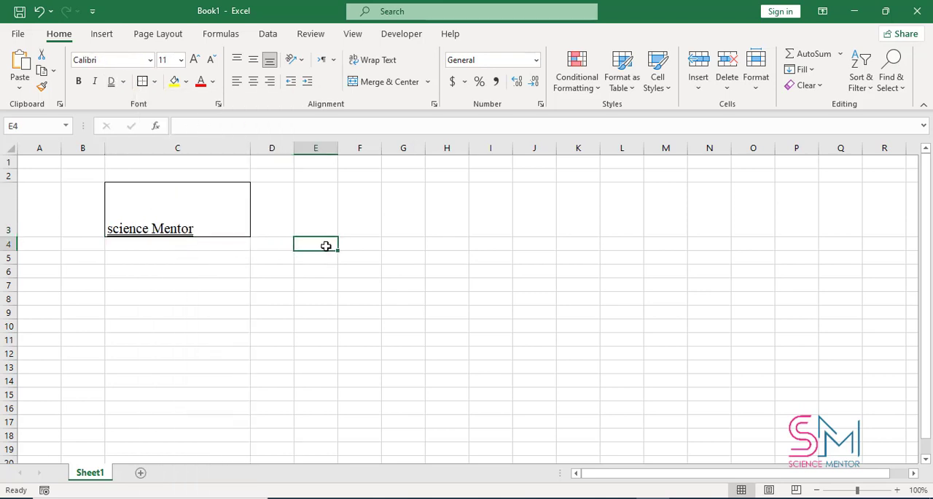
# Change the border of cell C3 to Thick Outside Borders
pyautogui.click(233, 213)
pyautogui.click(155, 82)
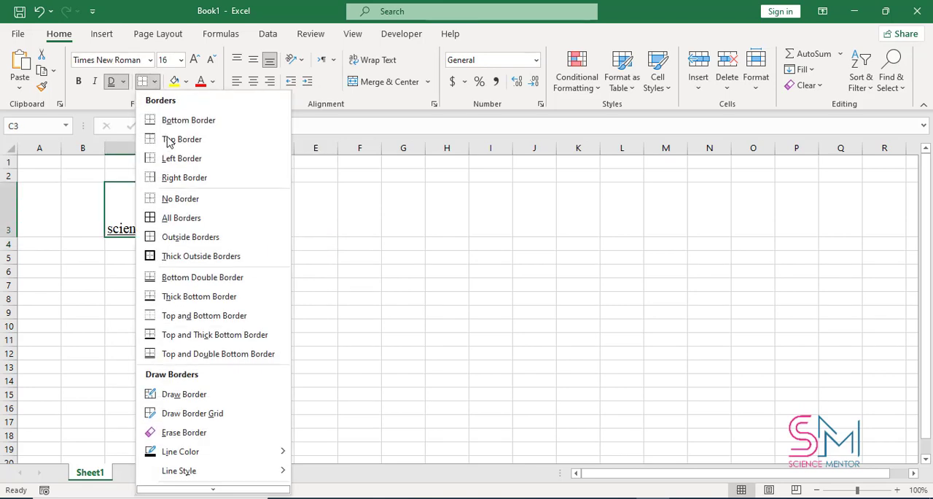
pyautogui.click(190, 255)
pyautogui.click(299, 244)
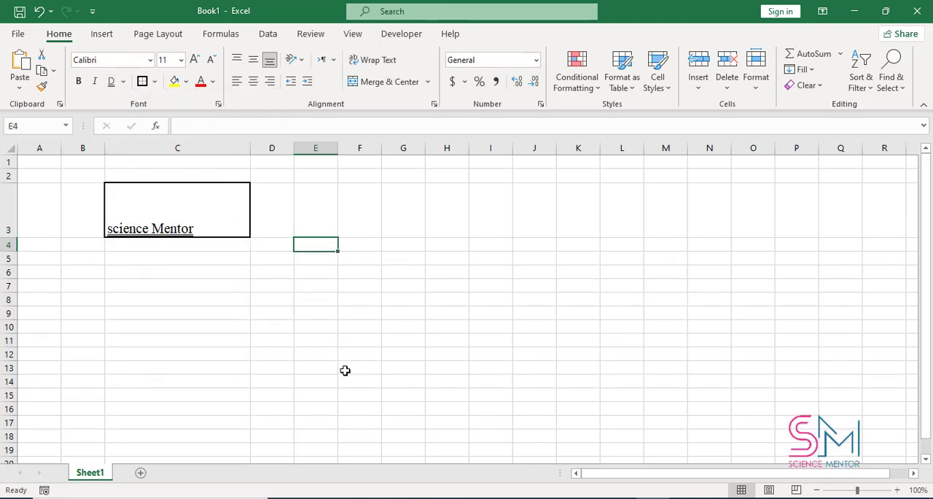
# Draw a border around cell C3 with a dark red line color, and undo the drawn borders
pyautogui.click(214, 229)
pyautogui.click(156, 81)
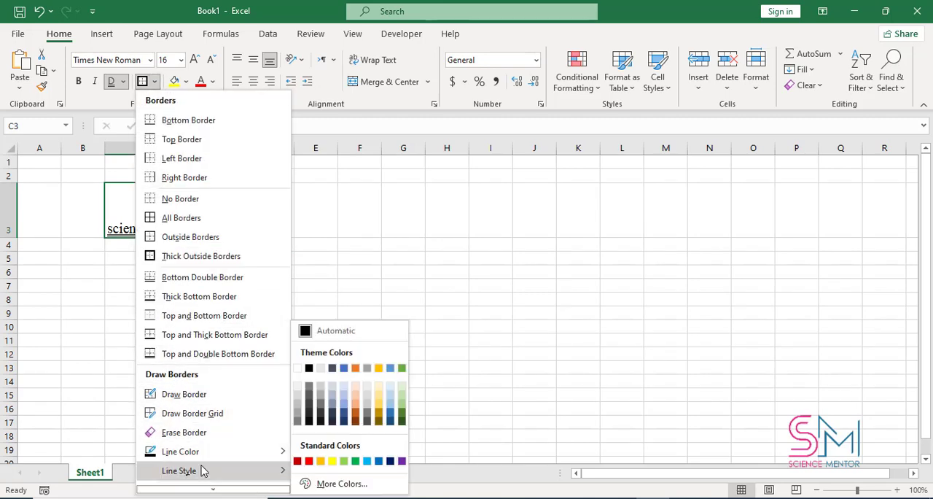
pyautogui.moveTo(207, 455)
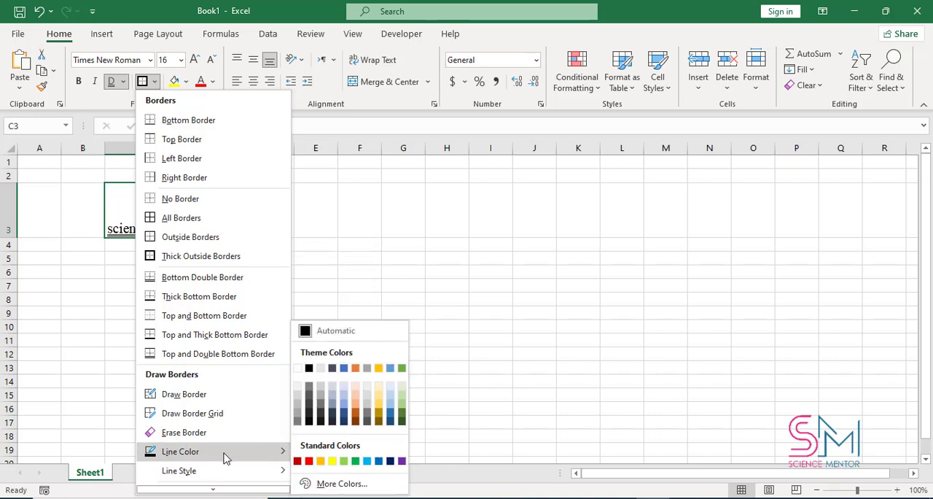
pyautogui.click(297, 461)
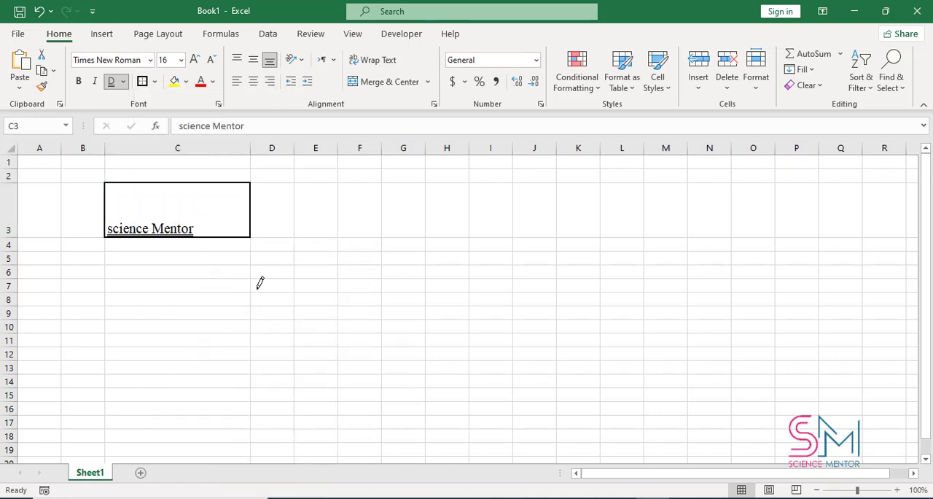
pyautogui.click(212, 195)
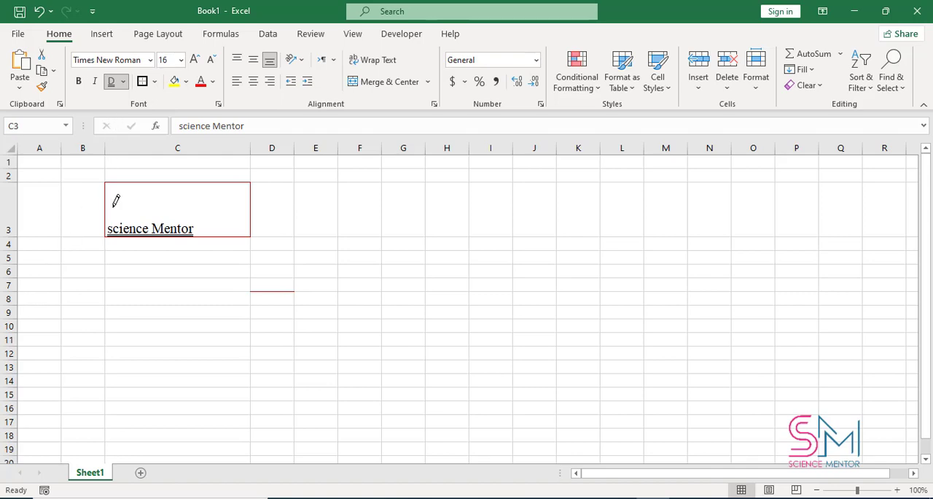
pyautogui.hotkey('ctrl', 'z')
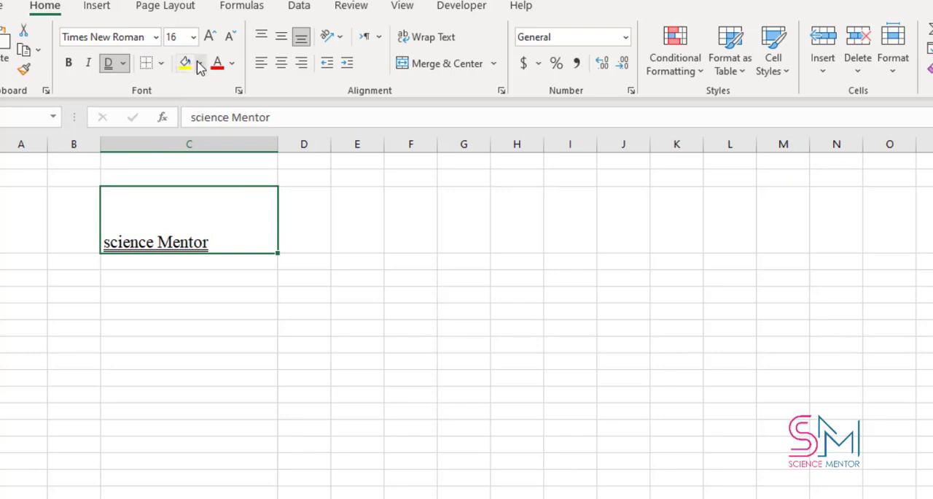
# Fill cell C3 with a dark gray theme color
pyautogui.click(199, 62)
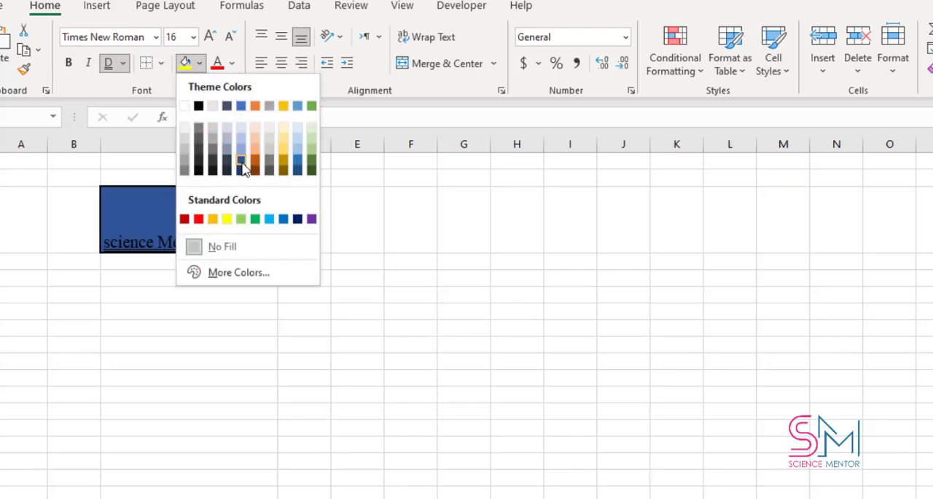
pyautogui.click(269, 160)
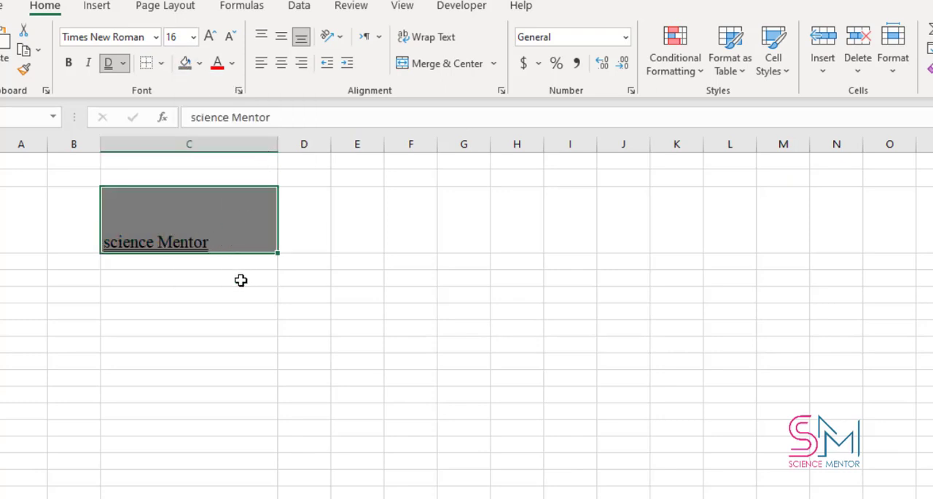
pyautogui.click(162, 272)
# Fill cell B4 with a bright pink picked from the standard palette of additional fill colors
pyautogui.click(58, 266)
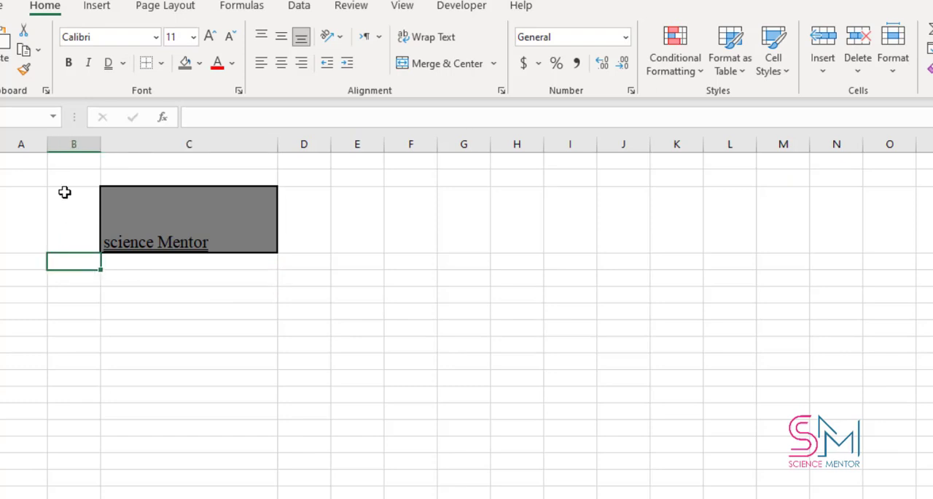
pyautogui.click(200, 64)
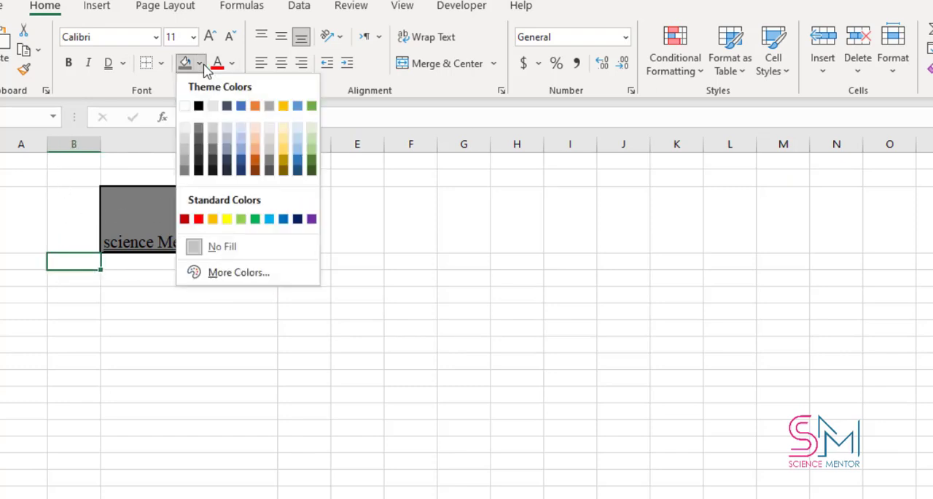
pyautogui.click(241, 273)
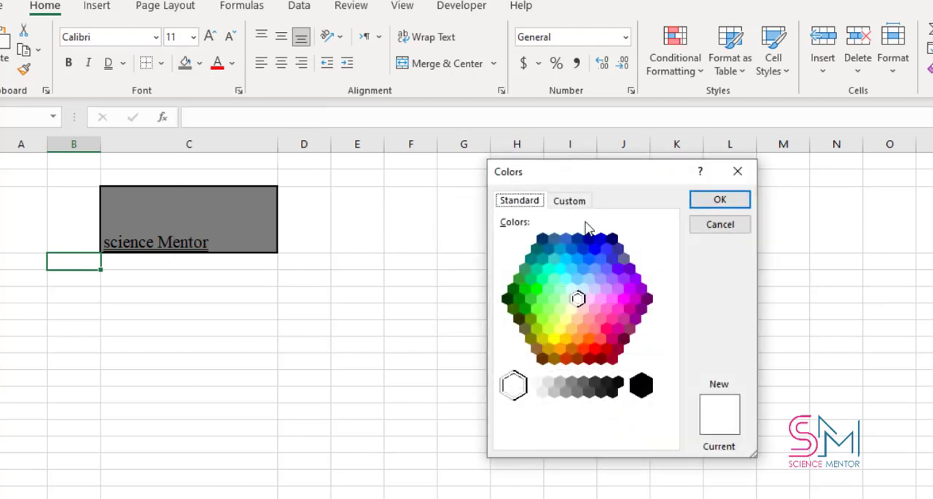
pyautogui.click(568, 202)
pyautogui.click(524, 207)
pyautogui.click(604, 328)
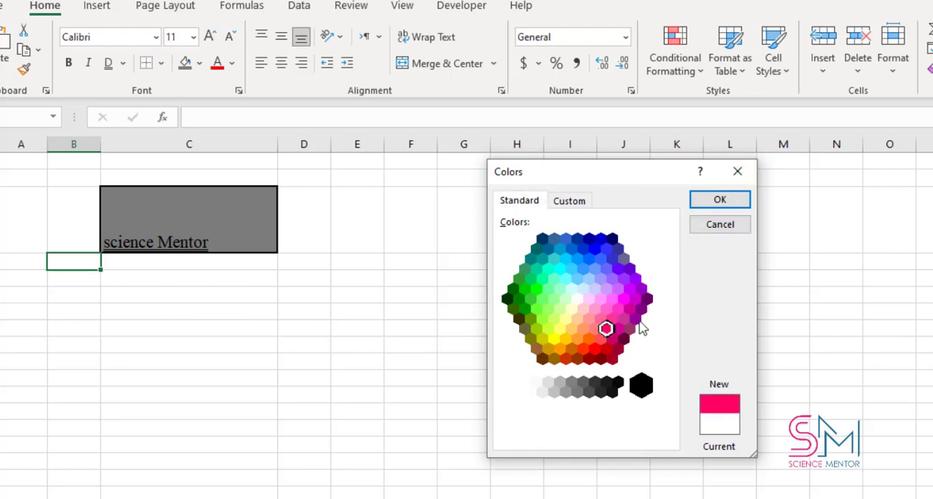
pyautogui.click(725, 202)
pyautogui.click(263, 277)
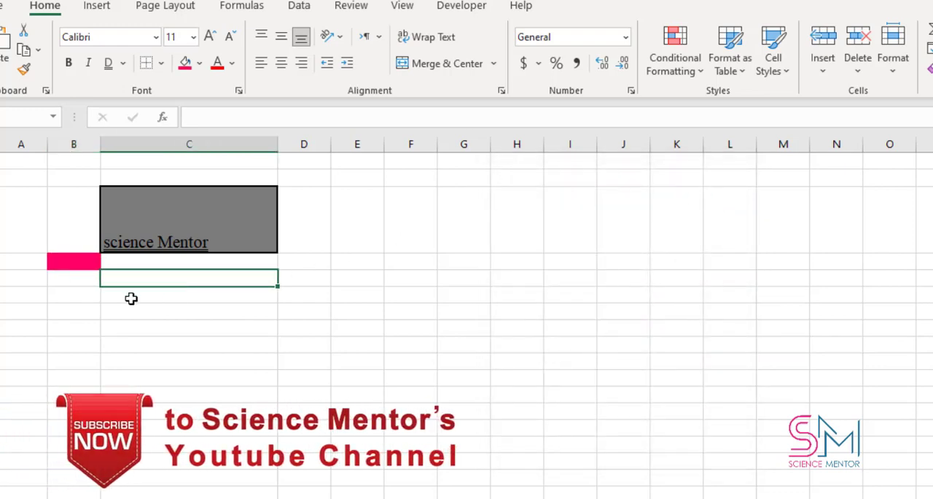
# Clear the pink fill from cell B4 by extending the blank cell B5 upward over it
pyautogui.click(88, 259)
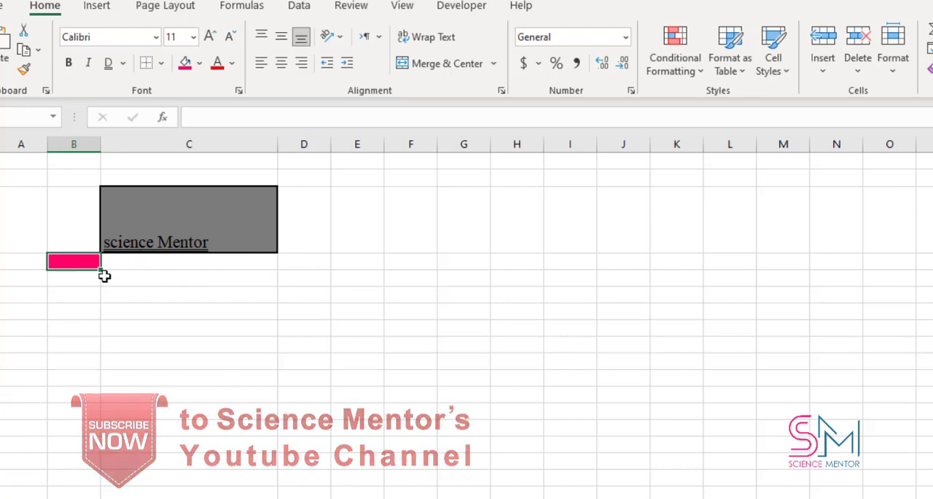
pyautogui.click(69, 280)
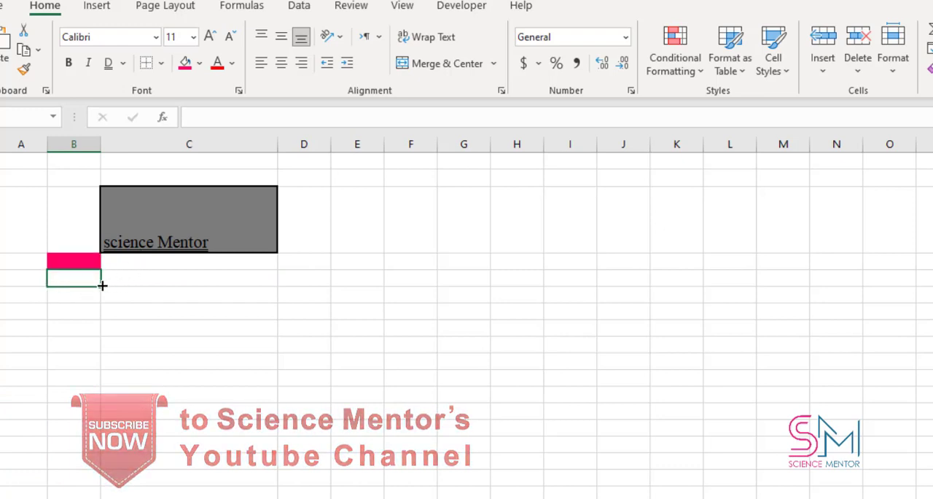
pyautogui.moveTo(101, 286); pyautogui.dragTo(100, 259)
pyautogui.click(214, 271)
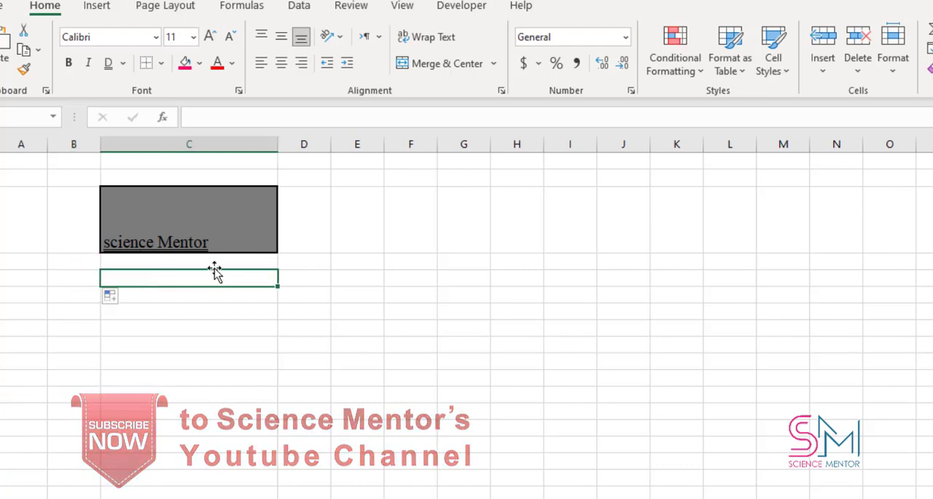
# Remove the gray background from cell C3 with the No Fill option
pyautogui.click(232, 238)
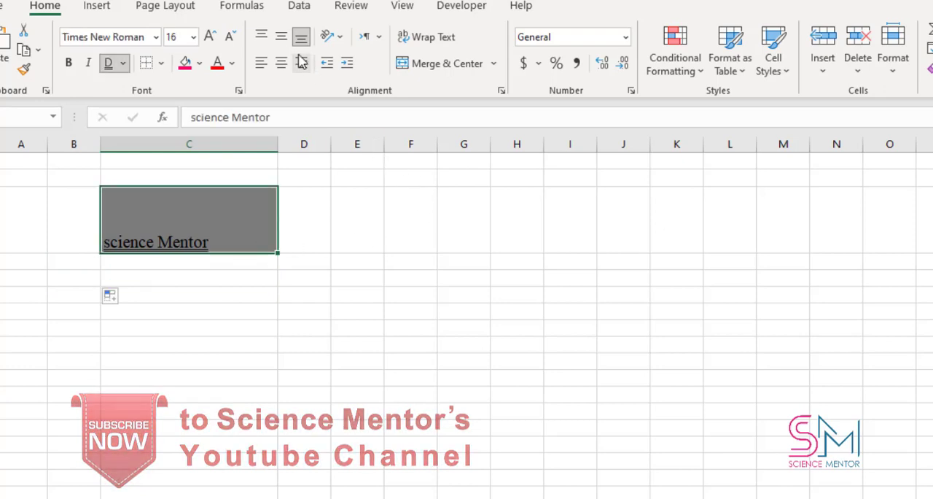
pyautogui.click(202, 63)
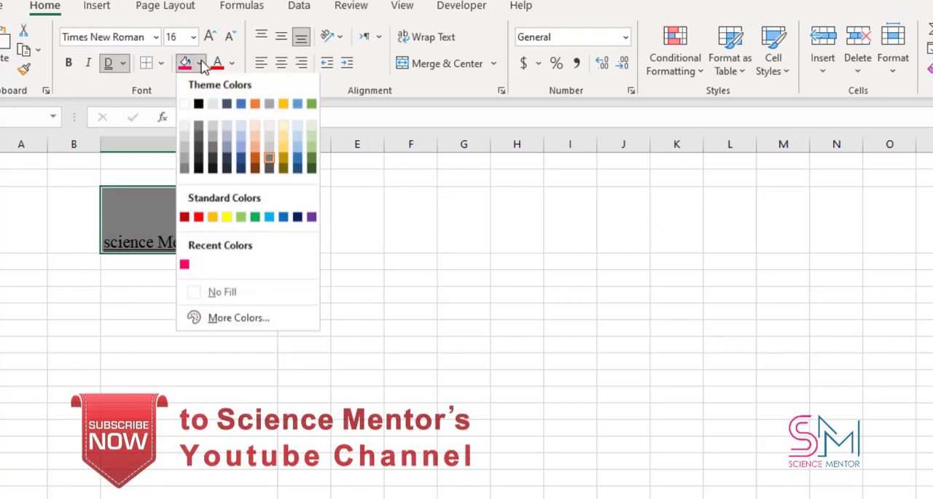
pyautogui.click(228, 293)
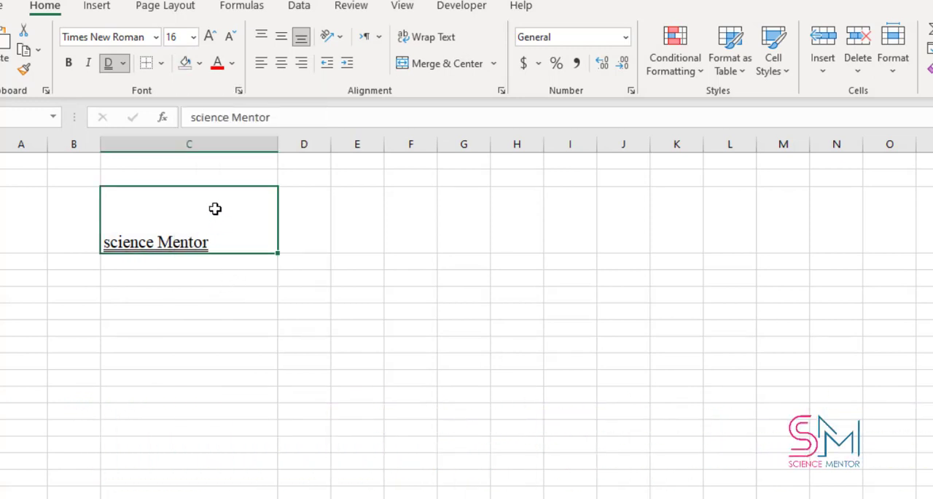
# Remove the double underline from the text in cell C3
pyautogui.click(124, 65)
pyautogui.click(113, 64)
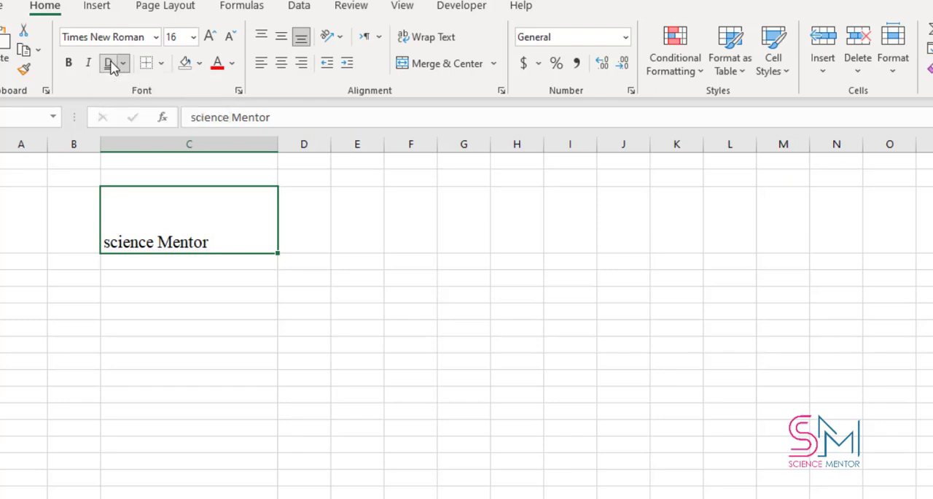
pyautogui.click(302, 226)
# Remove the thick outline from cell C3 with the No Border option
pyautogui.click(236, 223)
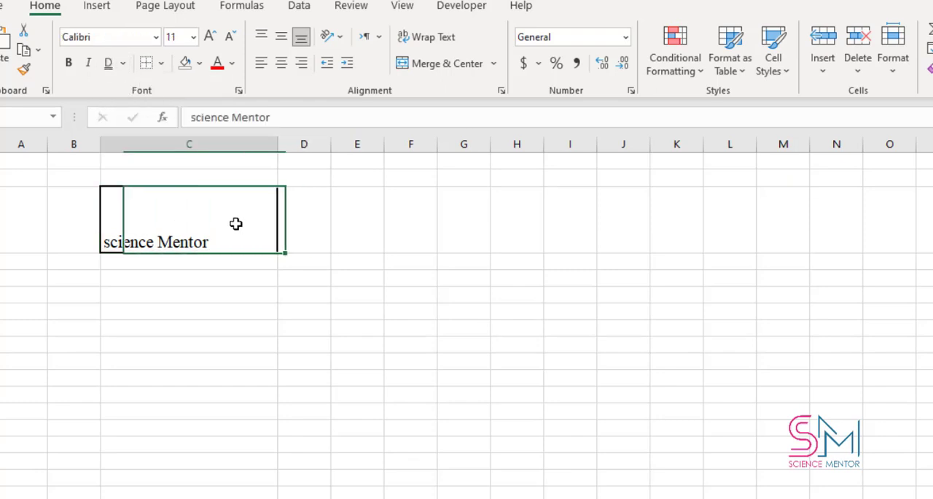
pyautogui.click(161, 62)
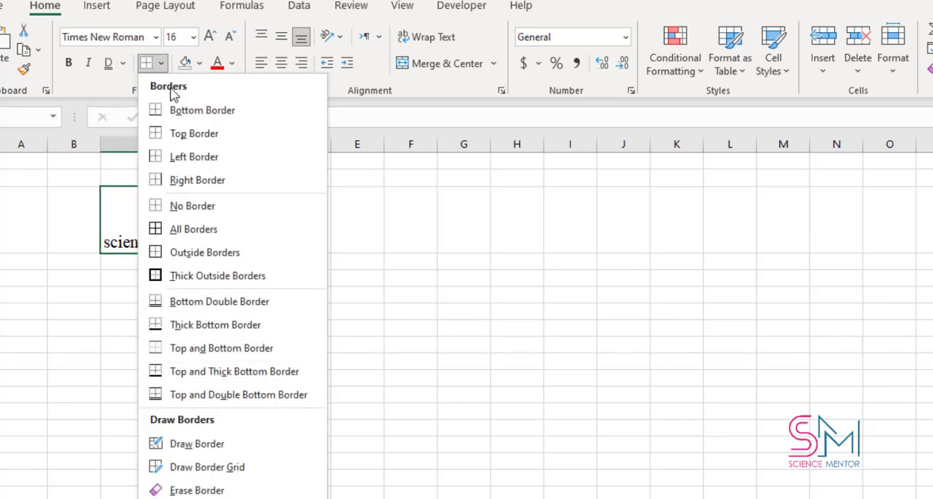
pyautogui.click(185, 205)
pyautogui.click(338, 221)
# Set the font color of the text in cell C3 to red and view the other available font colors
pyautogui.click(237, 233)
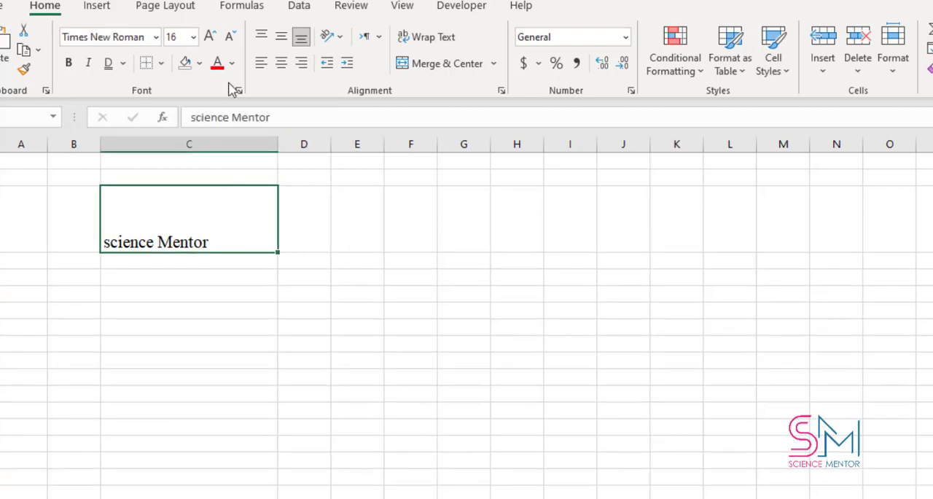
pyautogui.click(217, 64)
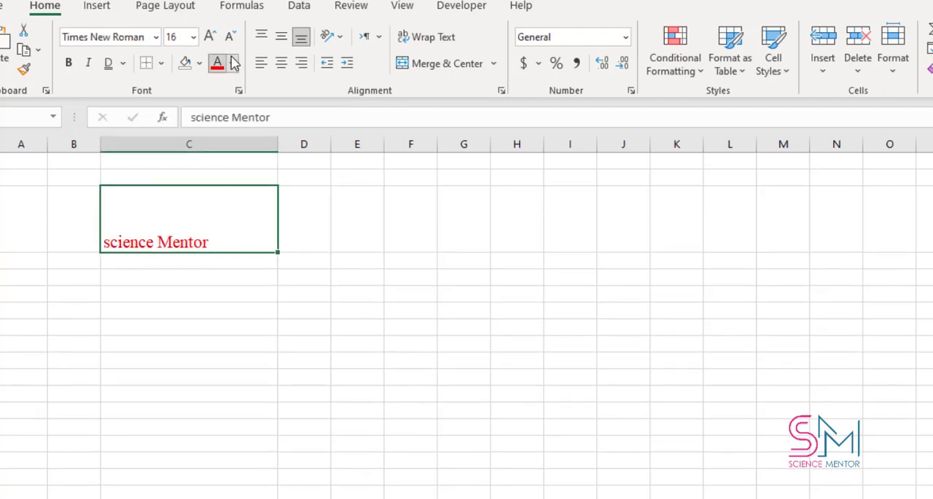
pyautogui.click(232, 63)
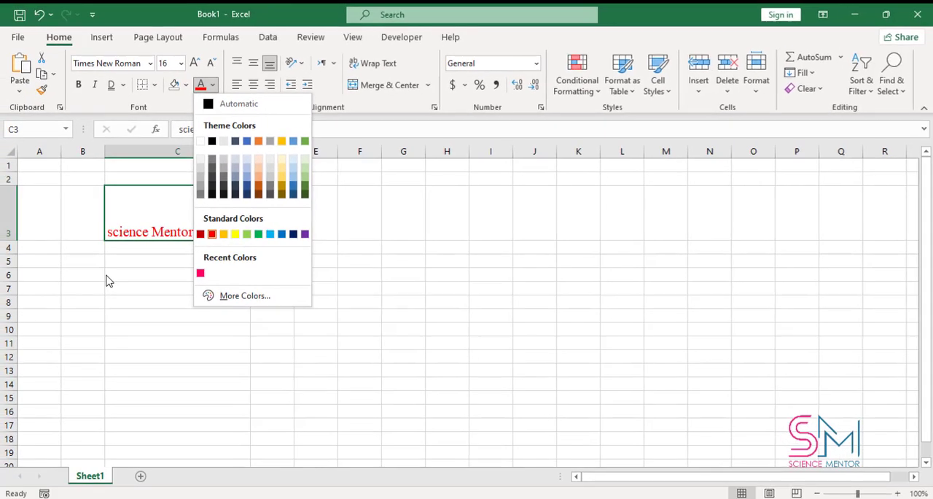
pyautogui.click(110, 286)
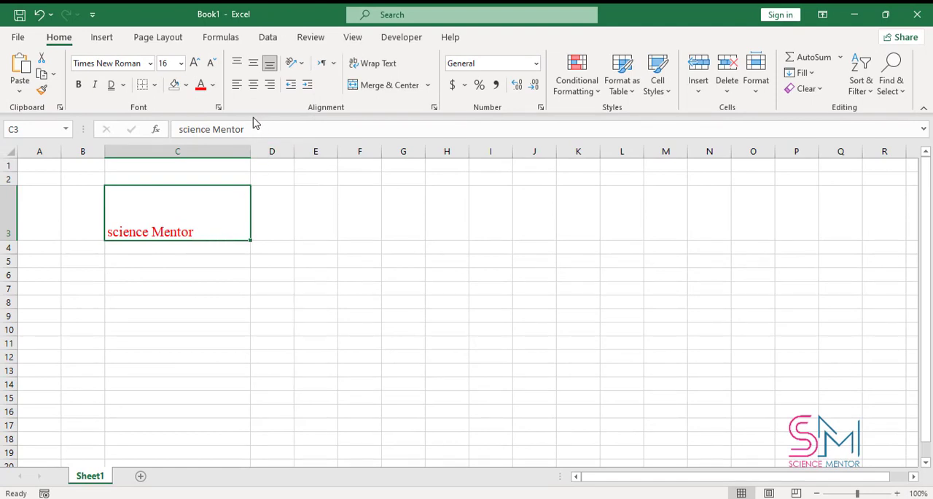
# Try the top, middle and bottom alignments, plus the center, right and left alignments, on the text in cell C3
pyautogui.click(237, 64)
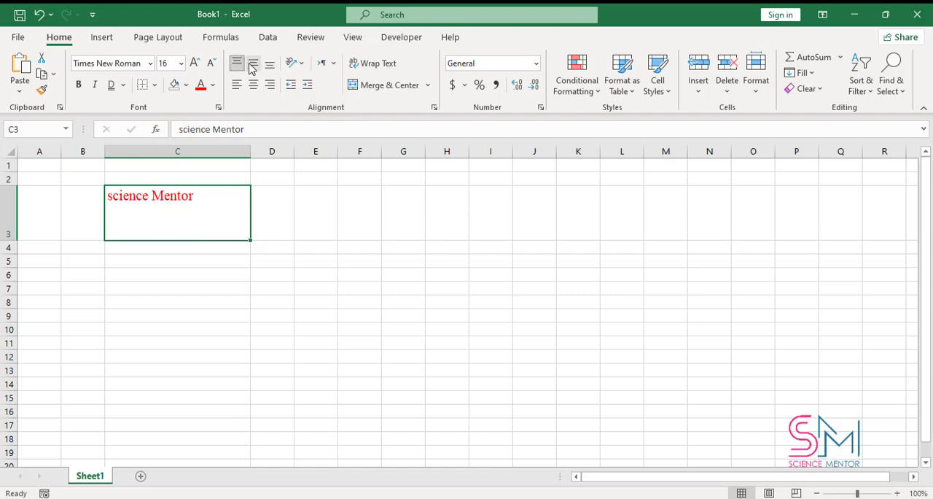
pyautogui.click(252, 64)
pyautogui.click(269, 66)
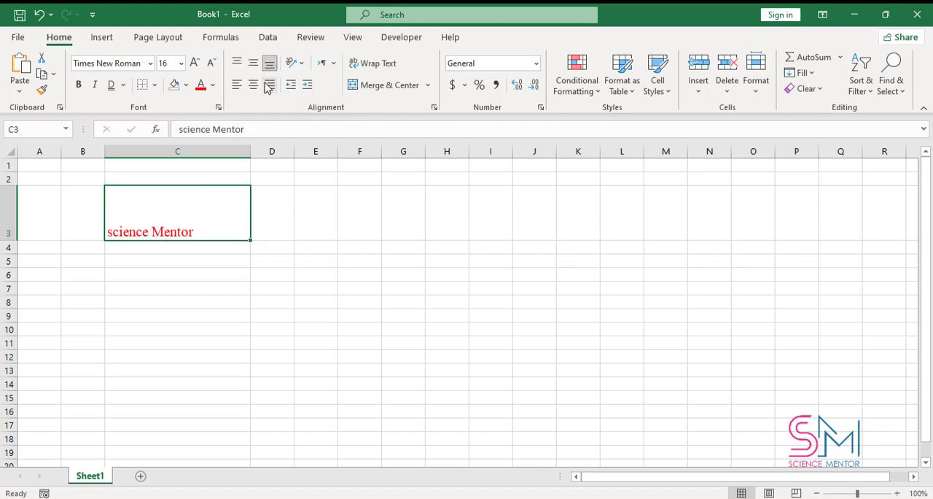
pyautogui.click(253, 85)
pyautogui.click(269, 85)
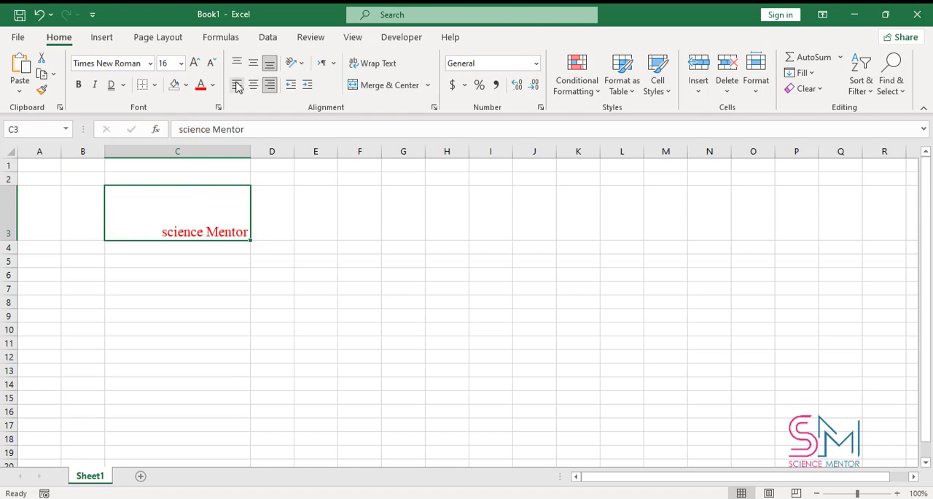
pyautogui.click(236, 85)
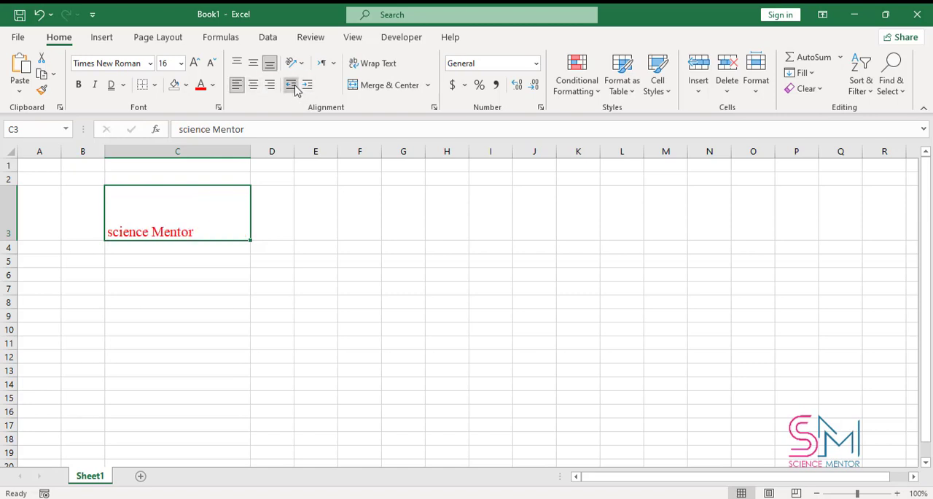
# Center the text in cell C3 both horizontally and vertically
pyautogui.click(253, 85)
pyautogui.click(252, 63)
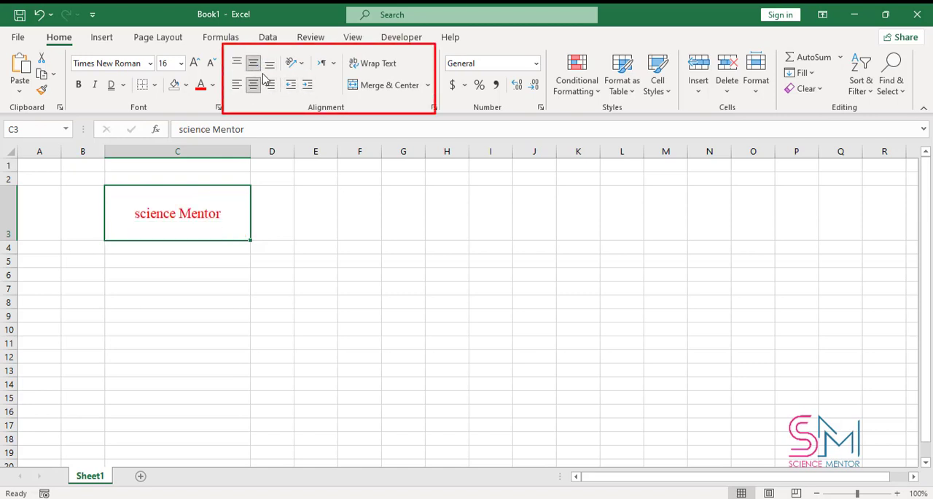
# Angle the text in cell C3 clockwise and increase the height of row 3 to fit the slanted text
pyautogui.click(300, 68)
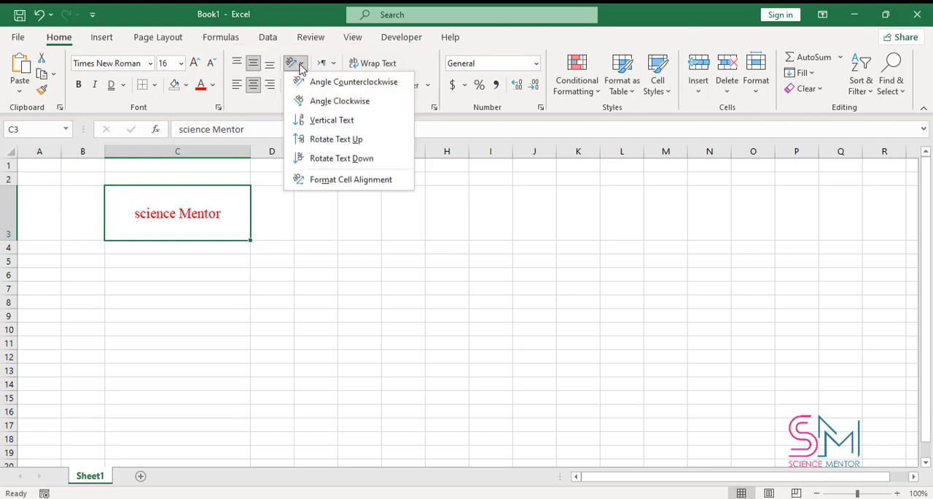
pyautogui.click(309, 100)
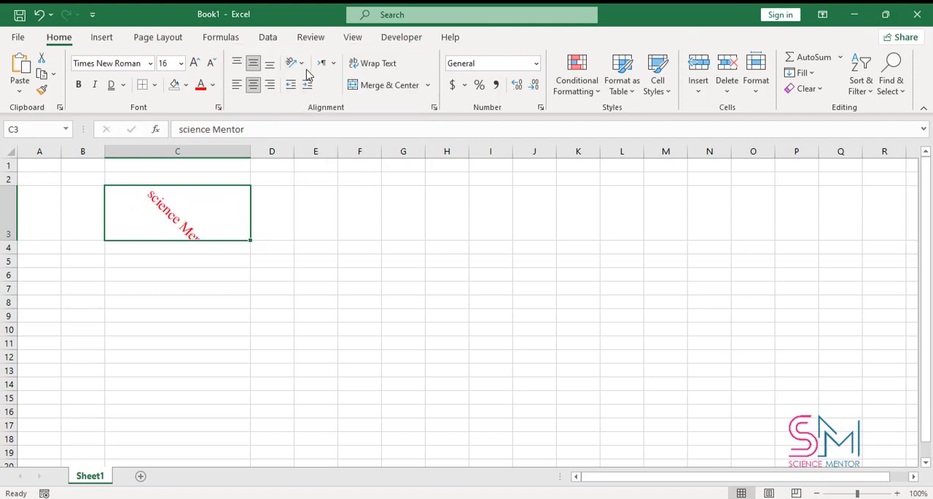
pyautogui.moveTo(13, 238); pyautogui.dragTo(12, 323)
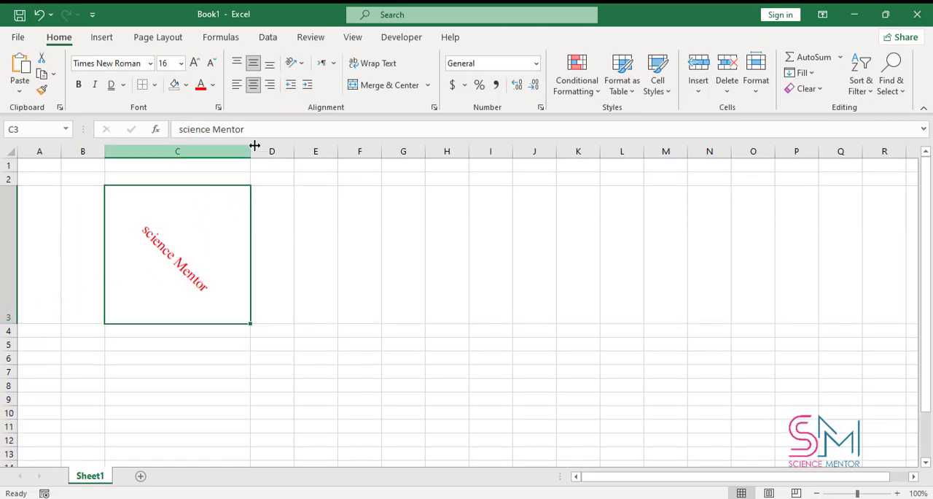
# Set the text in cell C3 to the Vertical Text orientation and autofit the height of row 3
pyautogui.click(296, 64)
pyautogui.click(332, 120)
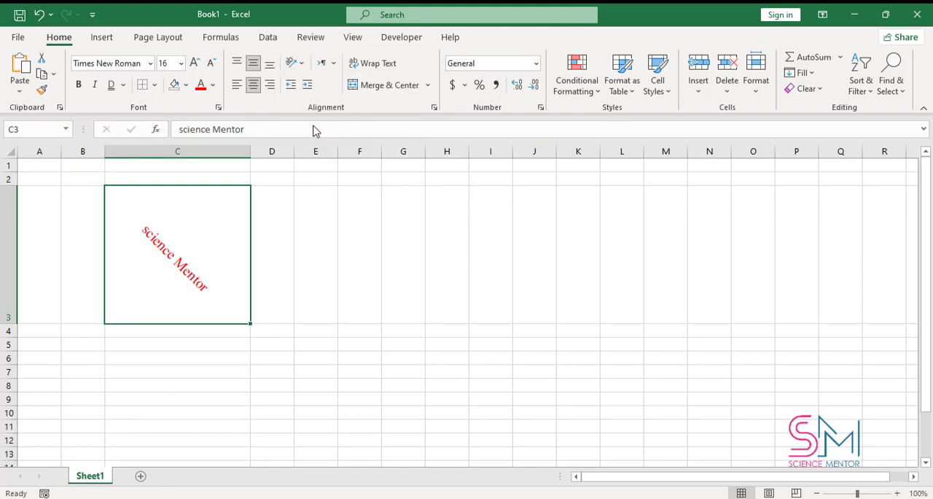
pyautogui.doubleClick(7, 322)
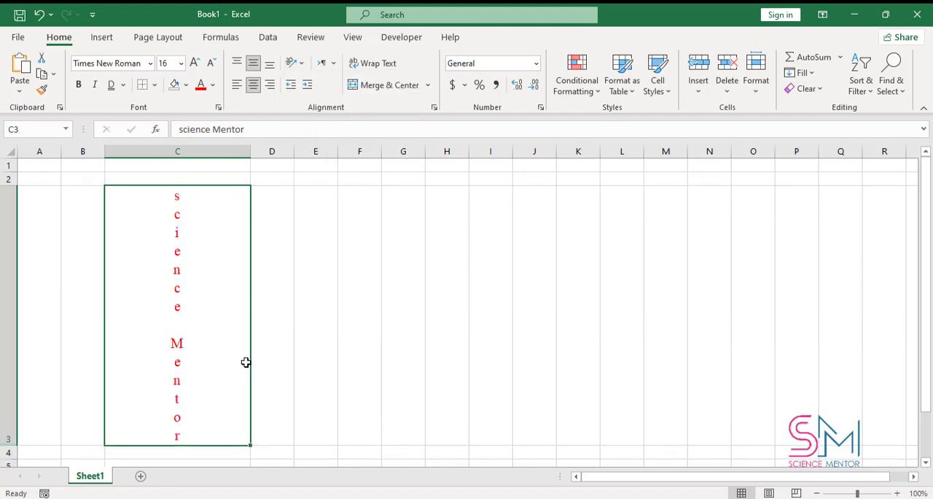
# Set the text orientation of cell C3 to 30 degrees in the cell alignment settings
pyautogui.click(303, 66)
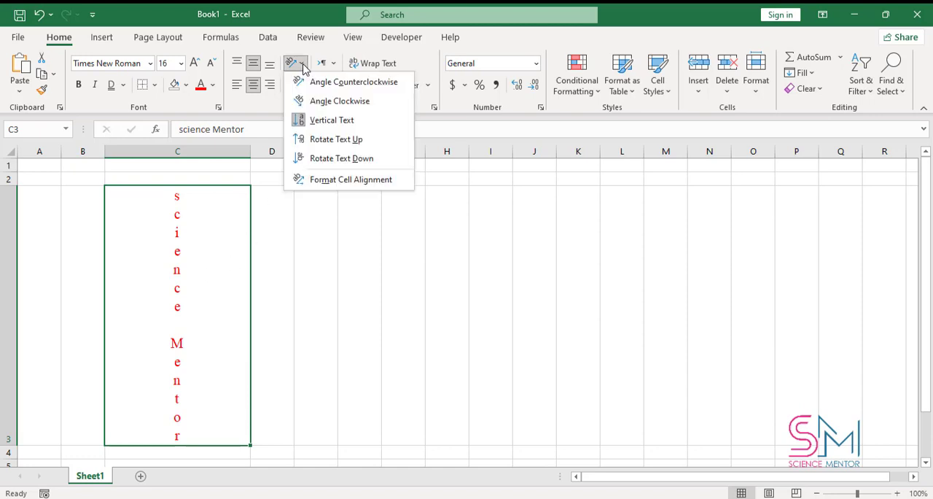
pyautogui.click(361, 181)
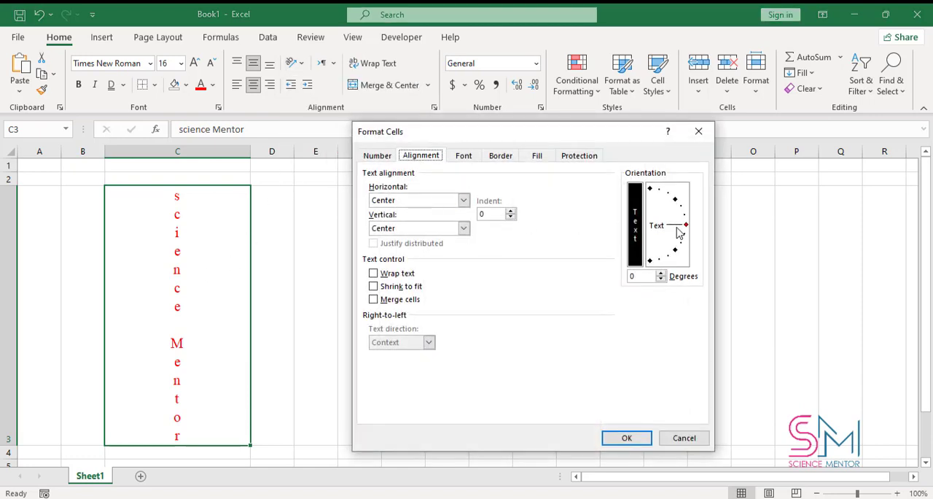
pyautogui.moveTo(686, 226); pyautogui.dragTo(681, 209)
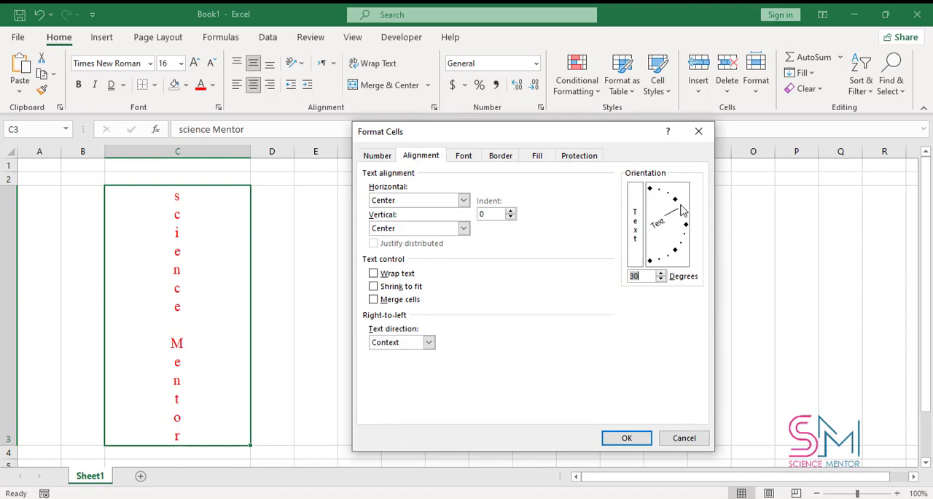
pyautogui.click(628, 437)
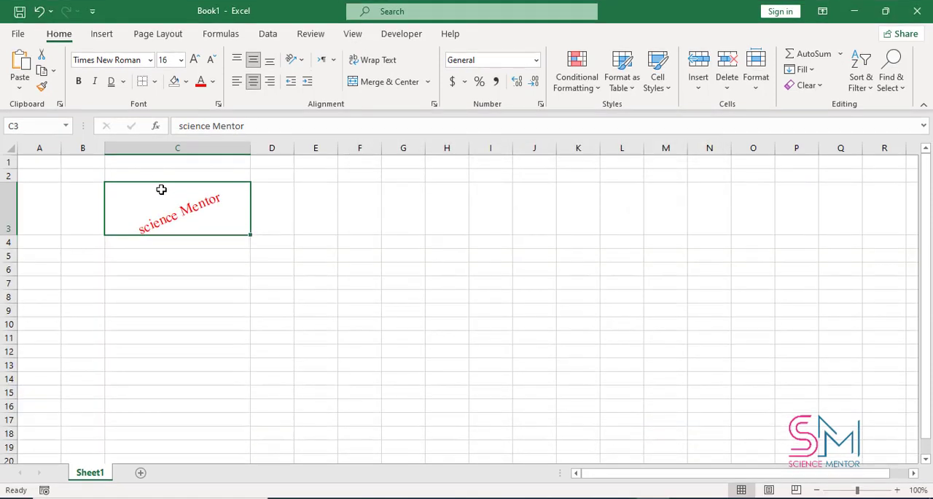
# Delete the text in cell C3 and paste the copied paragraph describing Microsoft Excel into it
pyautogui.press('Delete')
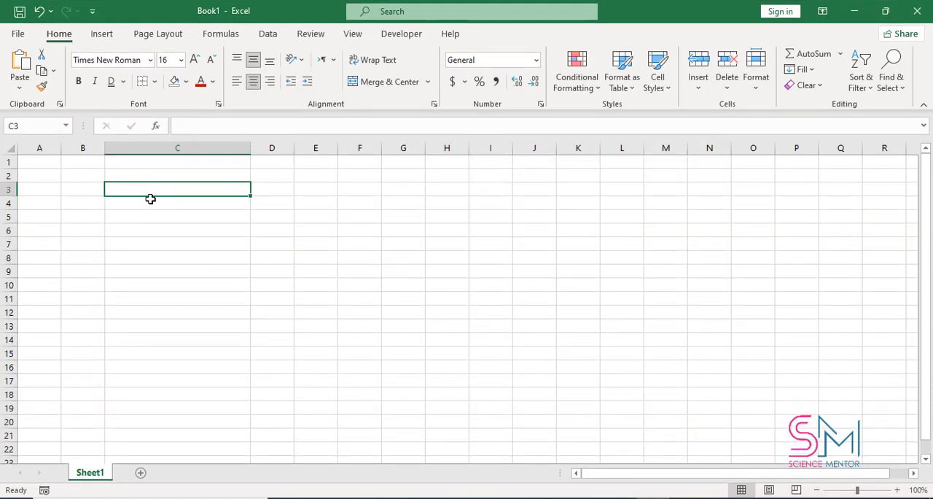
pyautogui.hotkey('ctrl', 'v')
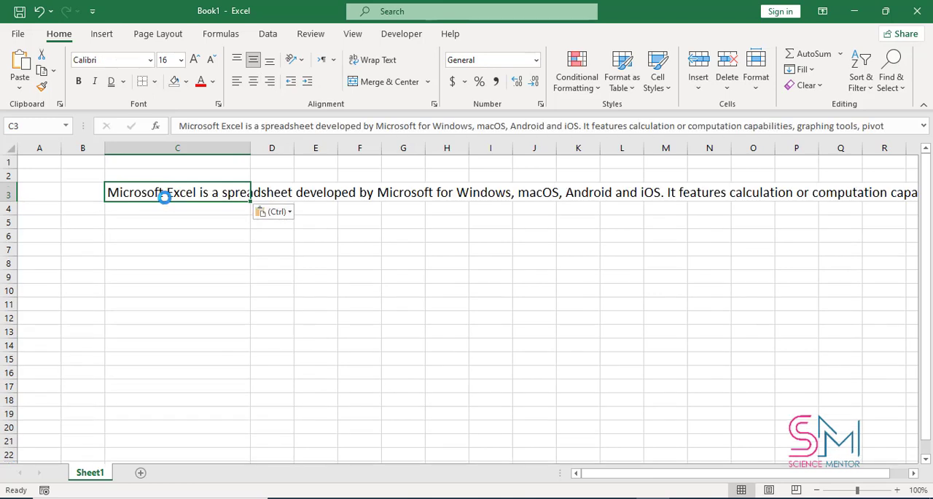
pyautogui.click(180, 251)
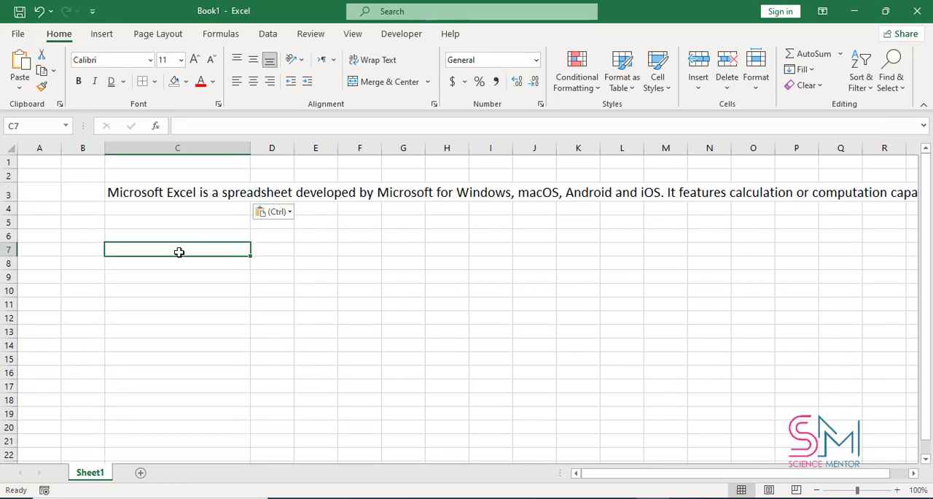
# Try Wrap Text on the long paragraph in cell C3, review the wrapped lines, and turn wrapping off again
pyautogui.click(191, 195)
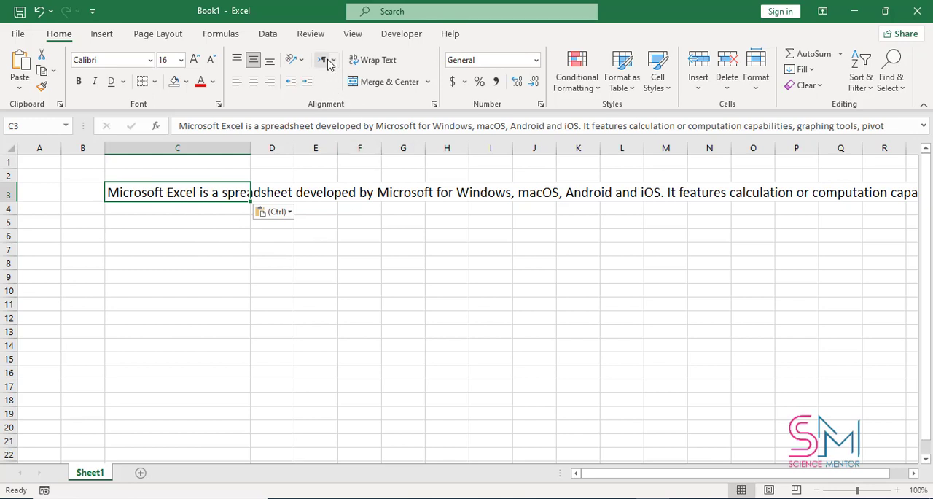
pyautogui.click(371, 62)
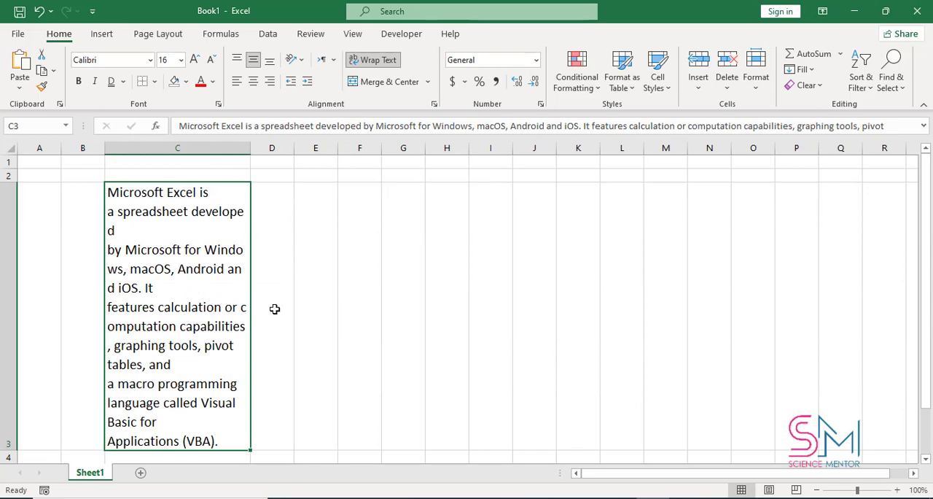
pyautogui.scroll(-3, 248, 311)
pyautogui.scroll(3, 270, 310)
pyautogui.click(371, 60)
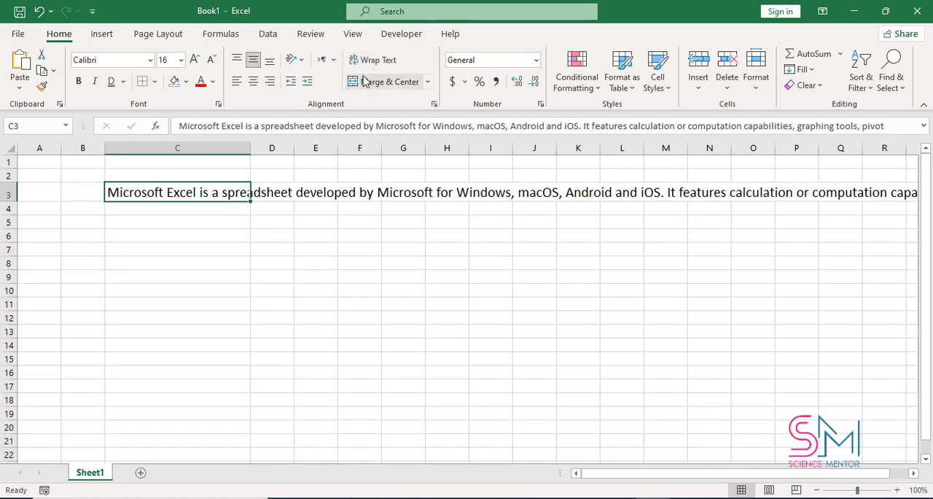
# Delete the Microsoft Excel paragraph from cell C3
pyautogui.click(272, 231)
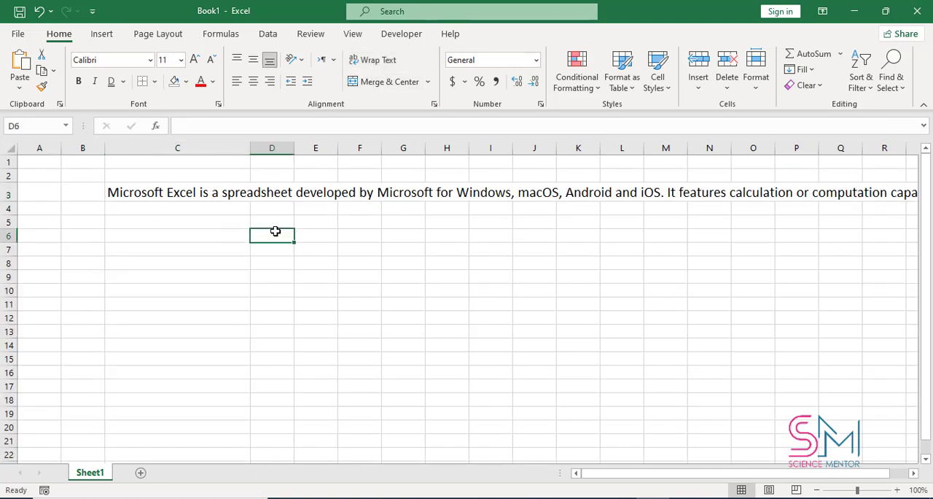
pyautogui.click(211, 201)
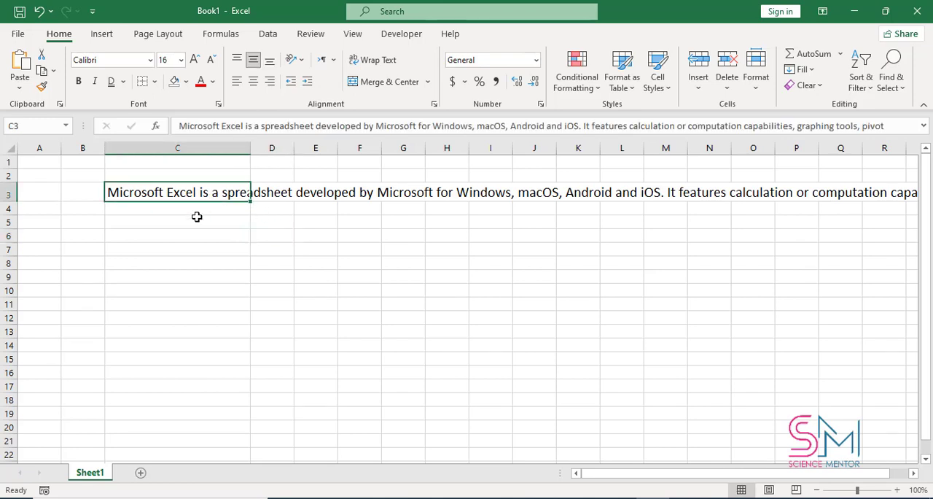
pyautogui.press('Delete')
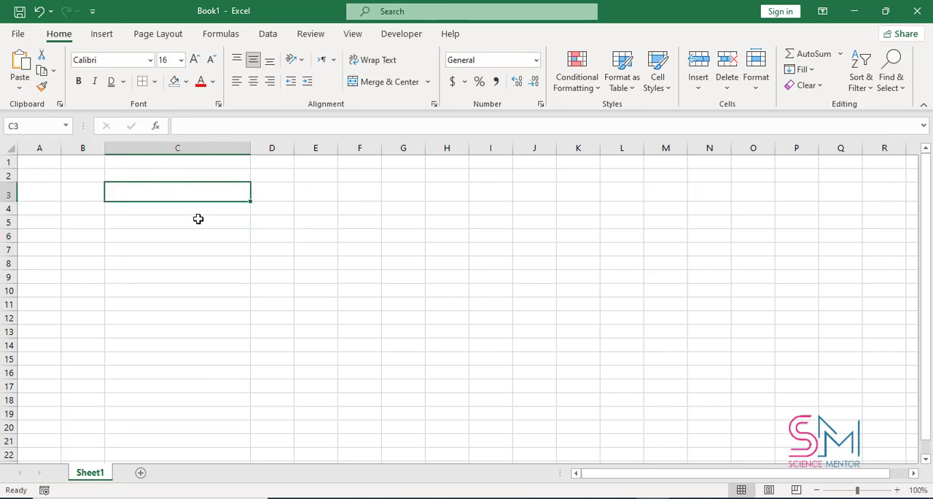
# Merge and center cells C3 to E3
pyautogui.click(267, 190)
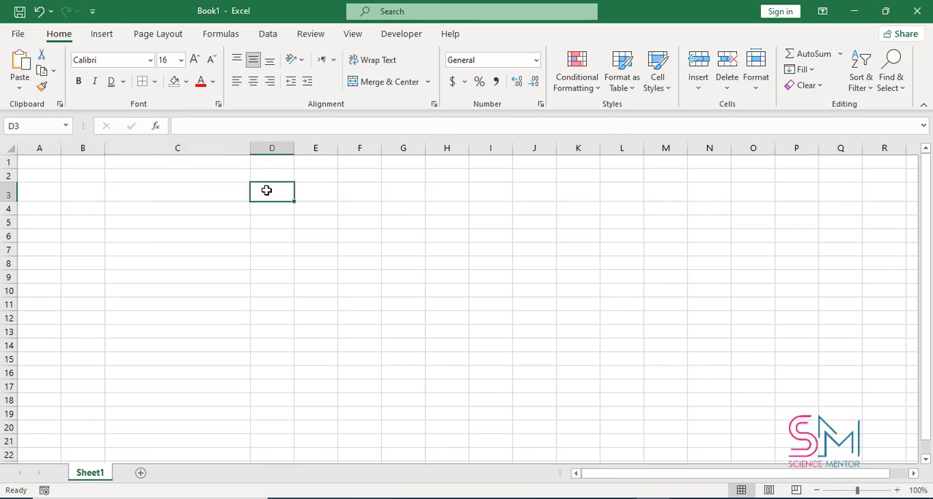
pyautogui.click(231, 195)
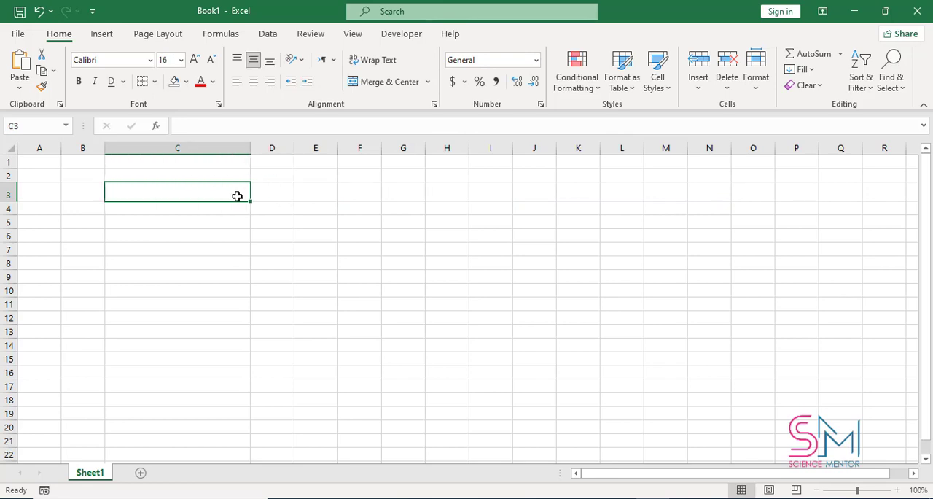
pyautogui.moveTo(237, 195); pyautogui.dragTo(310, 195)
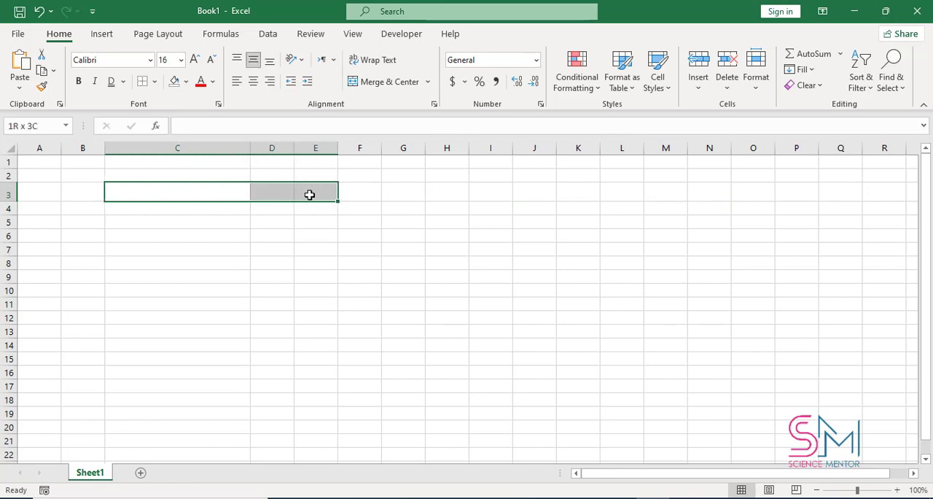
pyautogui.click(375, 83)
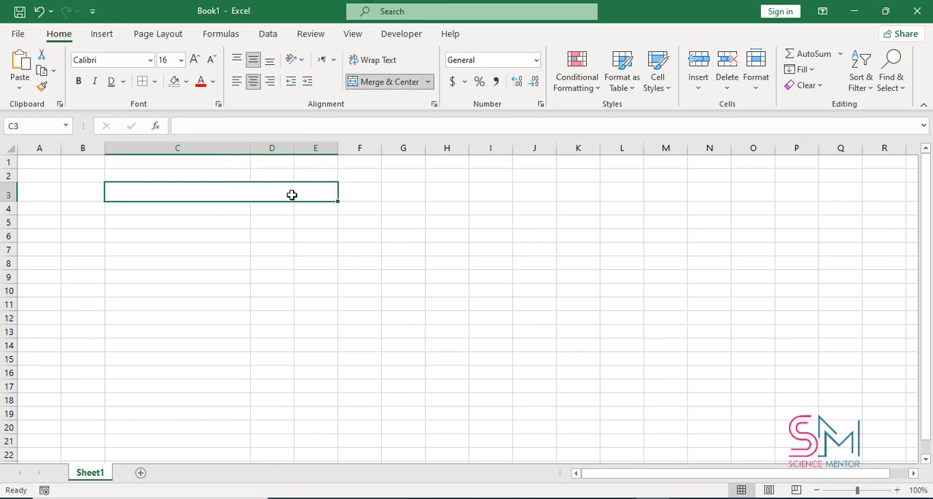
pyautogui.hotkey('ctrl', 'v')
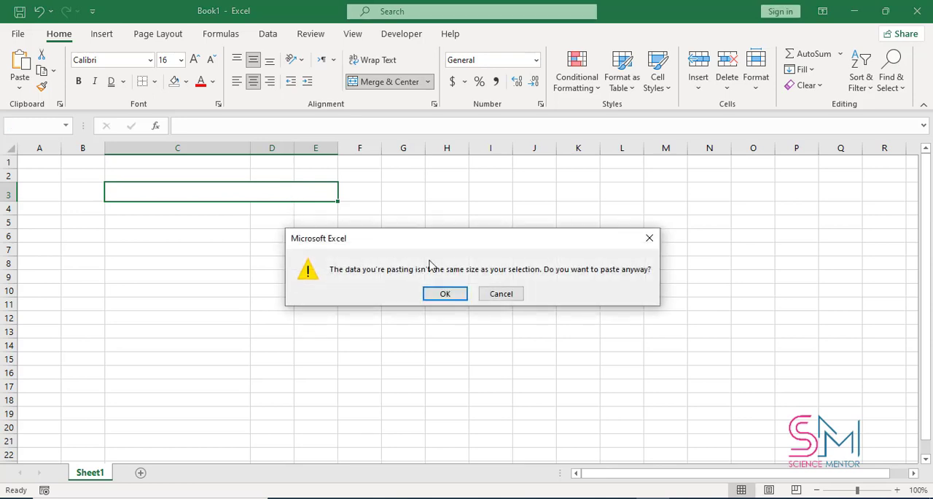
pyautogui.click(496, 293)
pyautogui.click(314, 247)
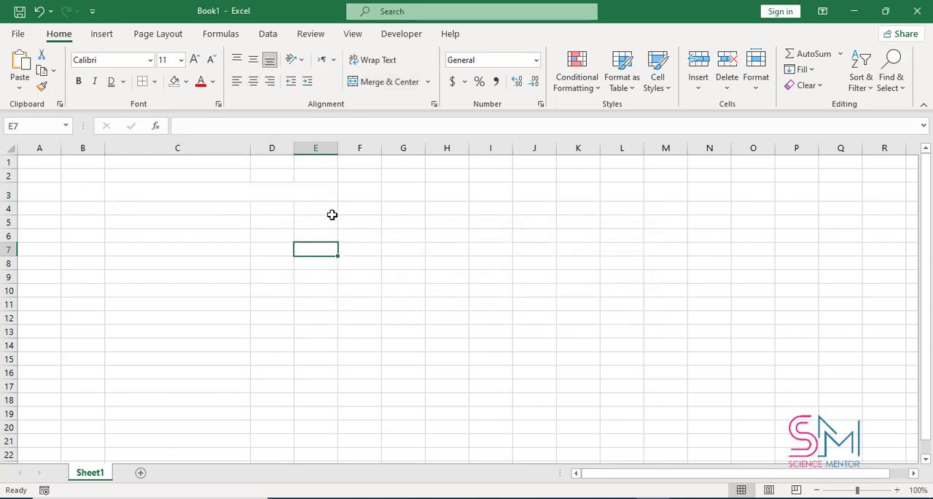
# Extend the merged cell to cover the range C3:E5 with Merge & Center
pyautogui.moveTo(319, 190); pyautogui.dragTo(277, 221)
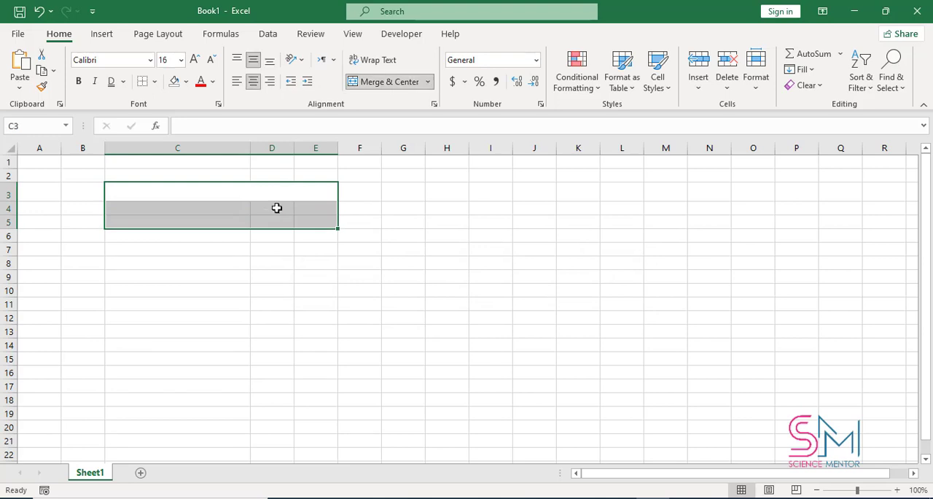
pyautogui.click(383, 82)
pyautogui.click(383, 82)
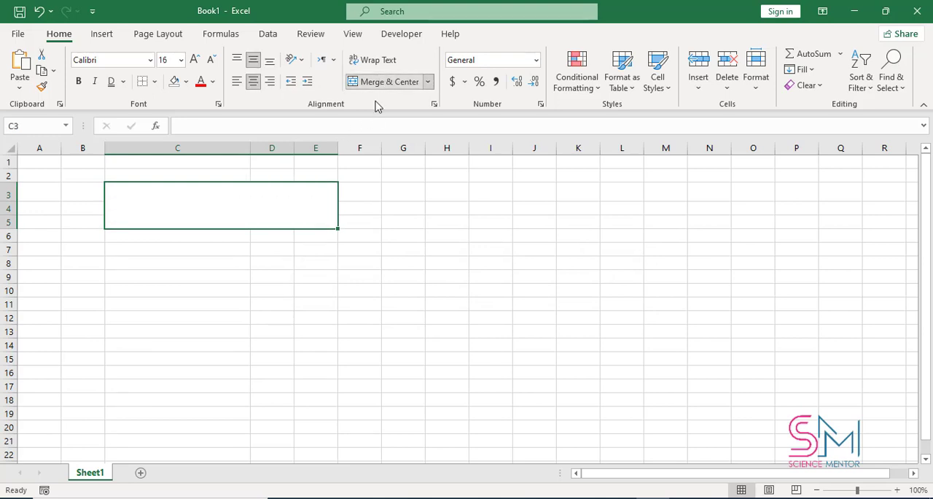
pyautogui.click(344, 287)
pyautogui.click(270, 219)
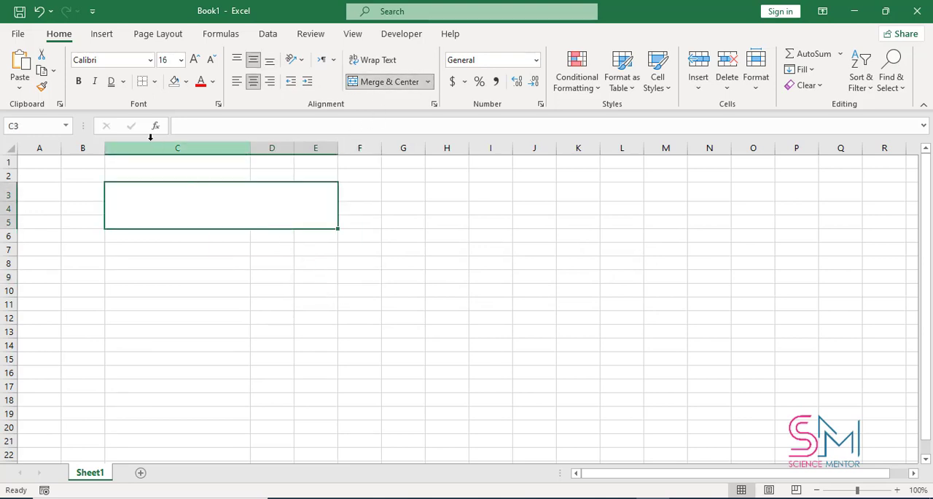
# Apply All Borders to the merged cell C3:E5
pyautogui.click(155, 81)
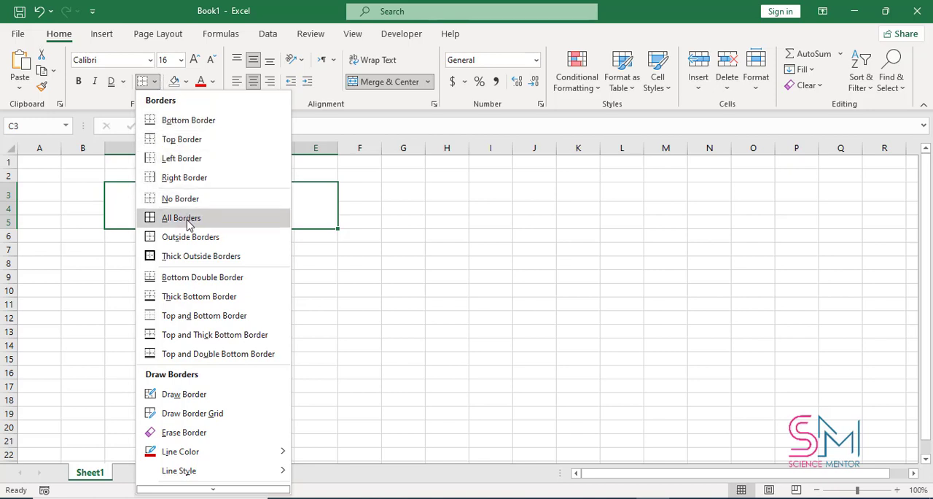
pyautogui.click(280, 266)
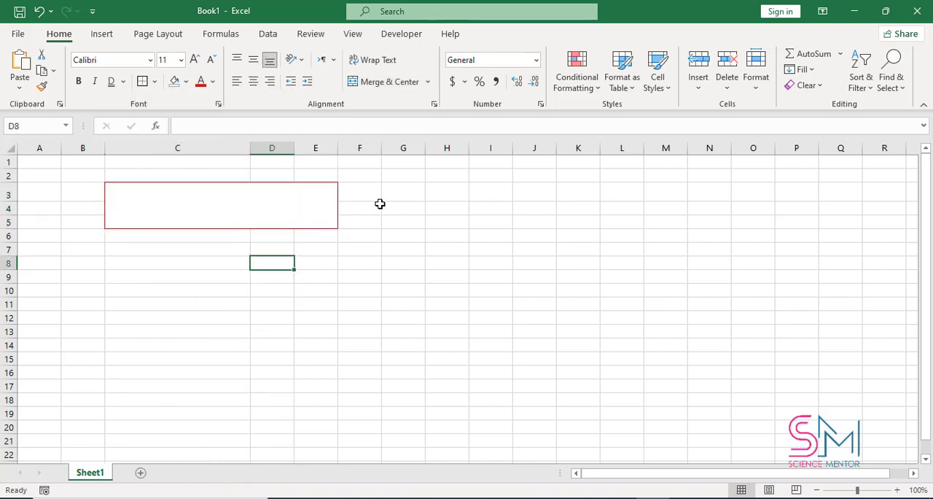
# Enter the text Science Mentor in the merged cell C3:E5
pyautogui.click(313, 203)
pyautogui.doubleClick(221, 197)
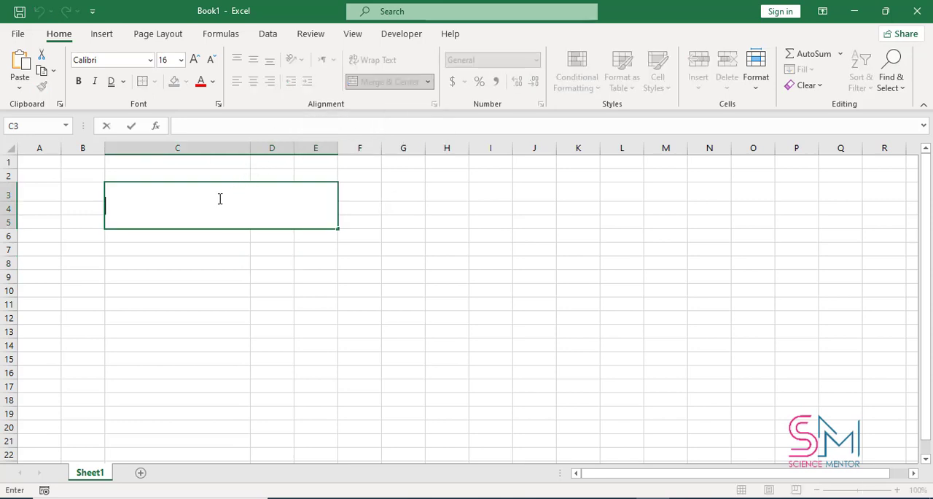
pyautogui.write('Scien')
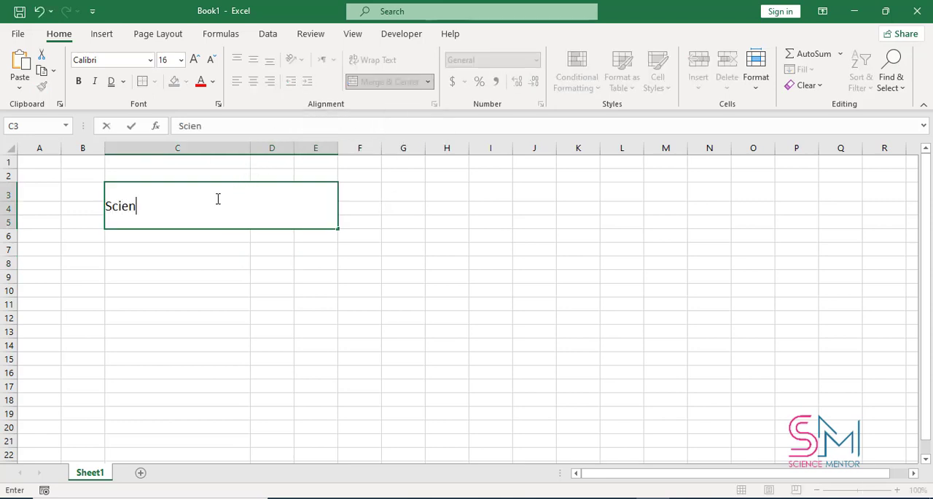
pyautogui.write('ce Mentor')
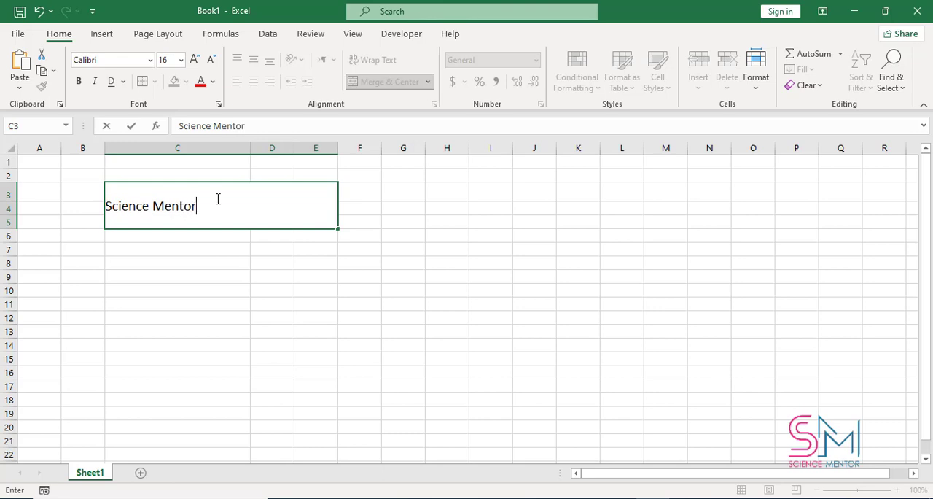
pyautogui.hotkey('ctrl', 'Return')
# Try left and right alignment on the Science Mentor text, finishing with it centred horizontally in the merged cell
pyautogui.click(237, 82)
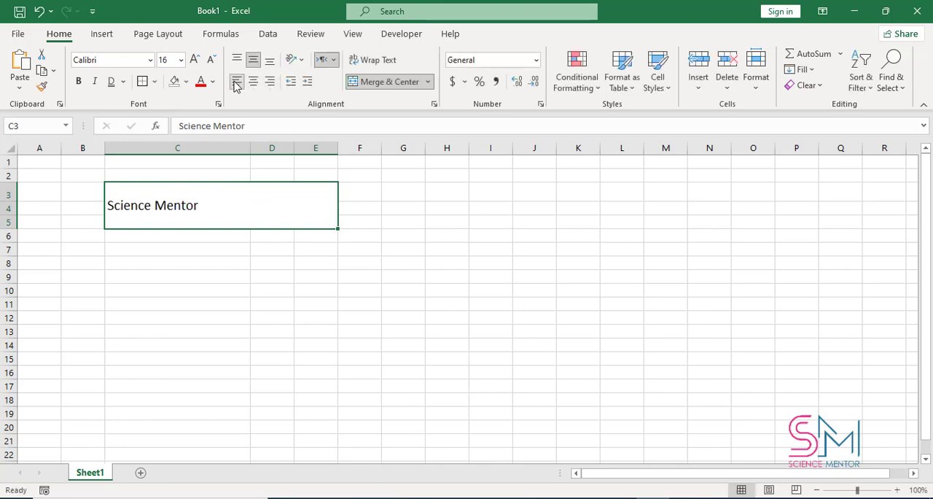
pyautogui.click(270, 82)
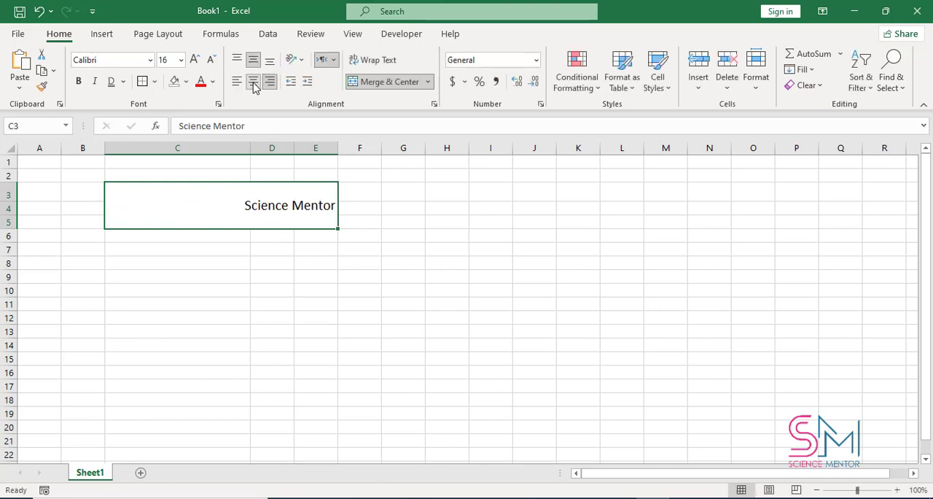
pyautogui.click(253, 81)
pyautogui.click(238, 270)
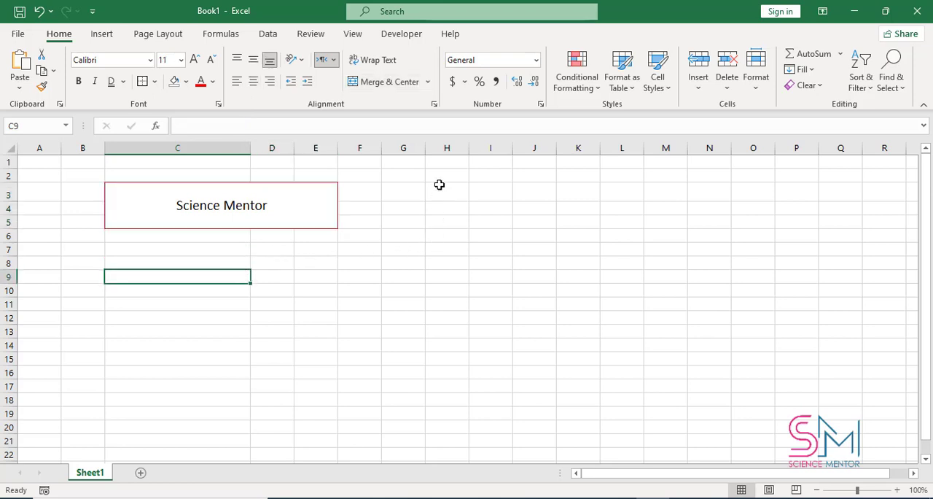
# Choose thin top, left and right borders for cell C9 in Format Cells, after viewing the alignment and font settings
pyautogui.click(433, 105)
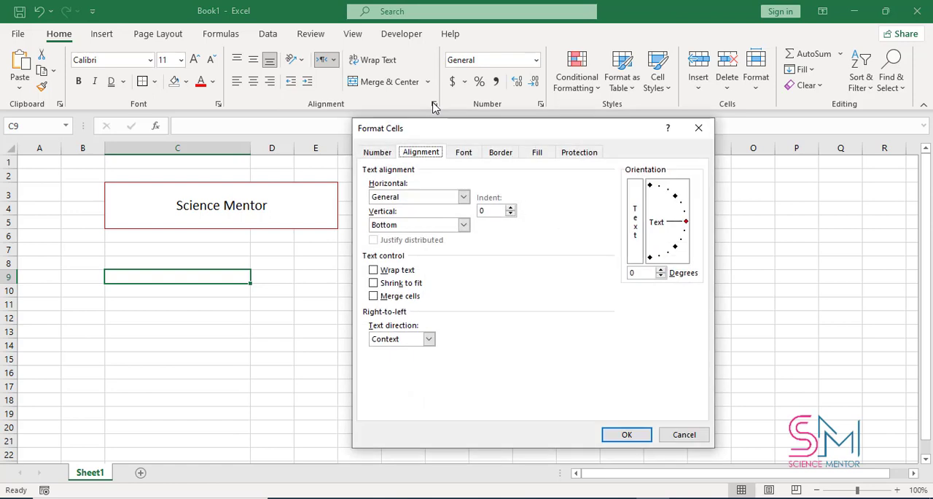
pyautogui.click(463, 153)
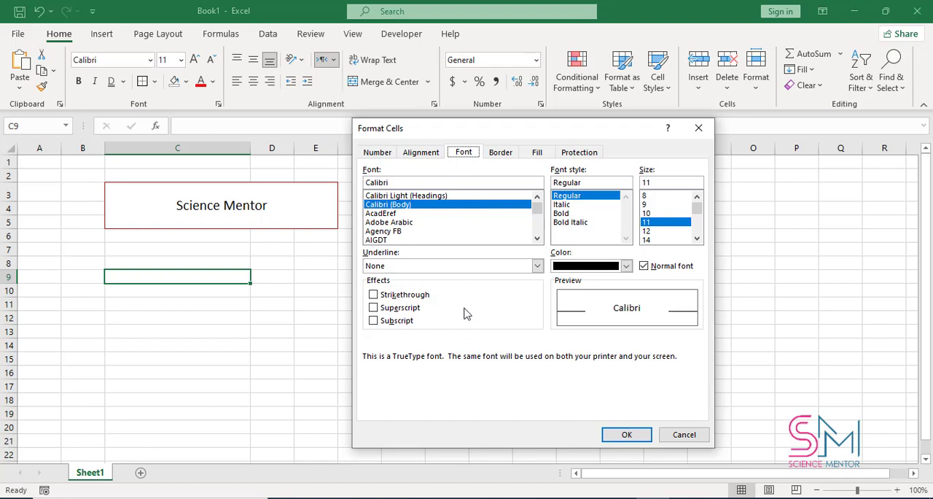
pyautogui.click(500, 152)
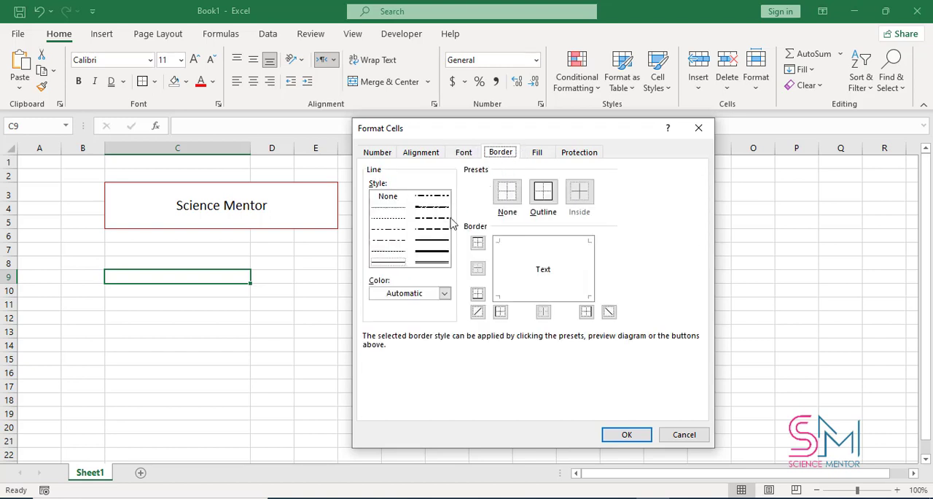
pyautogui.click(478, 244)
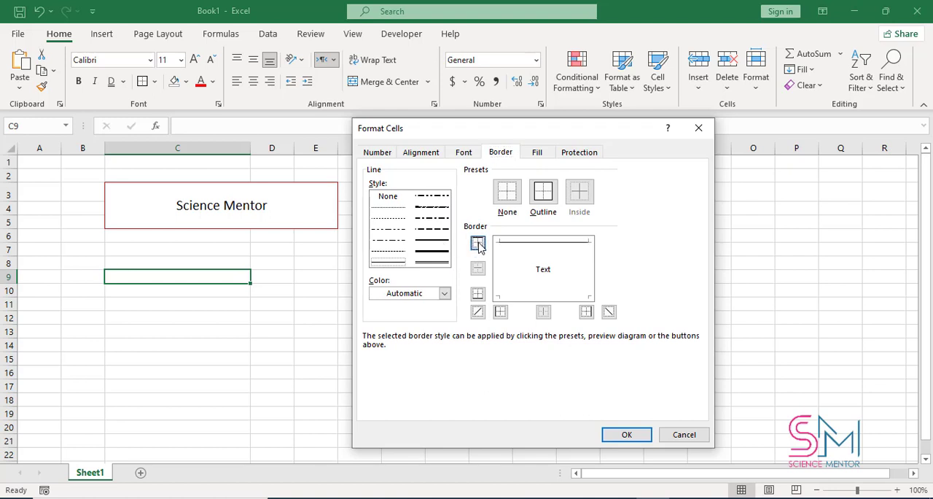
pyautogui.click(500, 312)
pyautogui.click(587, 312)
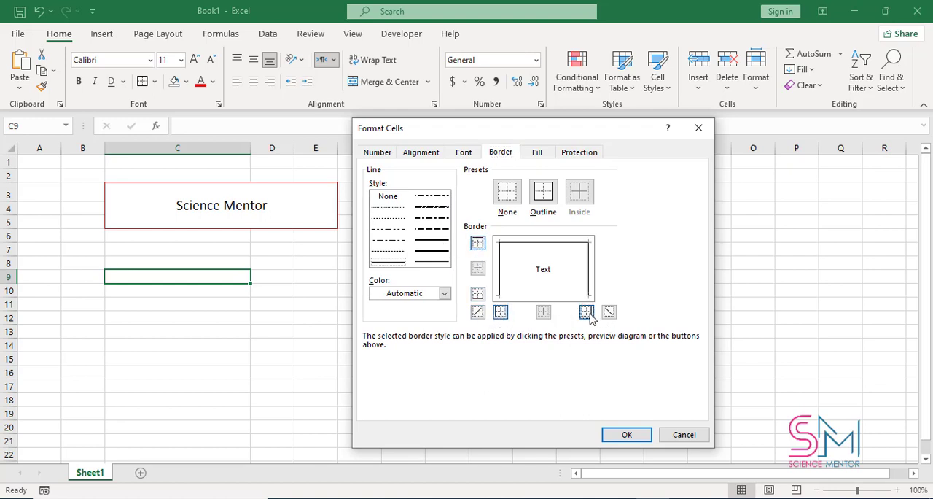
# Change cell C9's left border to the thick line style, review the fill and protection settings, and apply the formatting
pyautogui.click(432, 260)
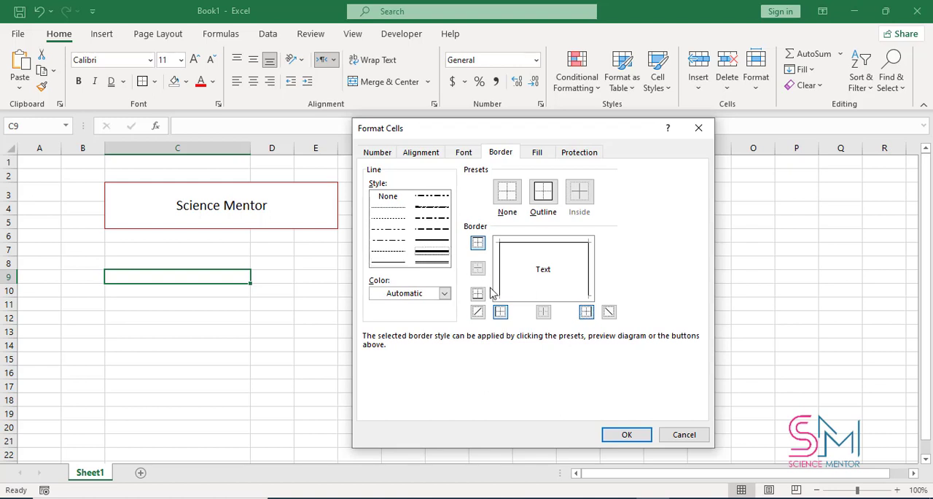
pyautogui.click(500, 312)
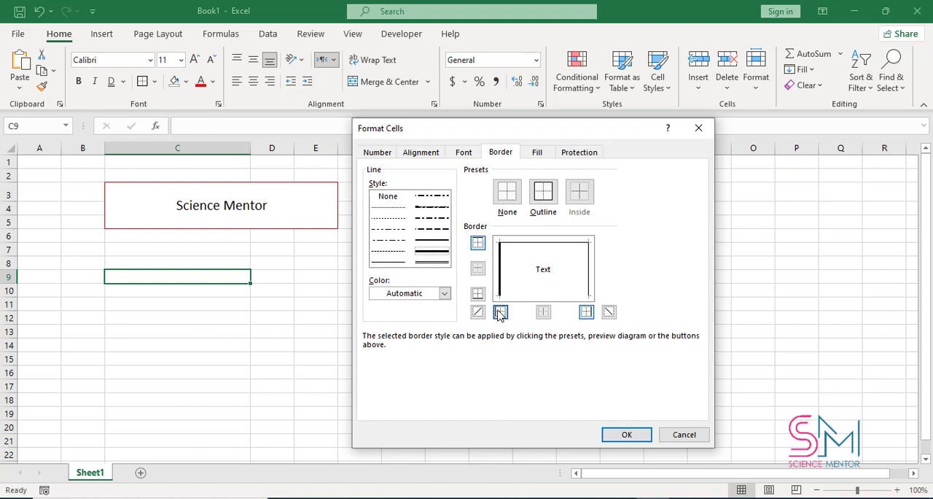
pyautogui.click(540, 153)
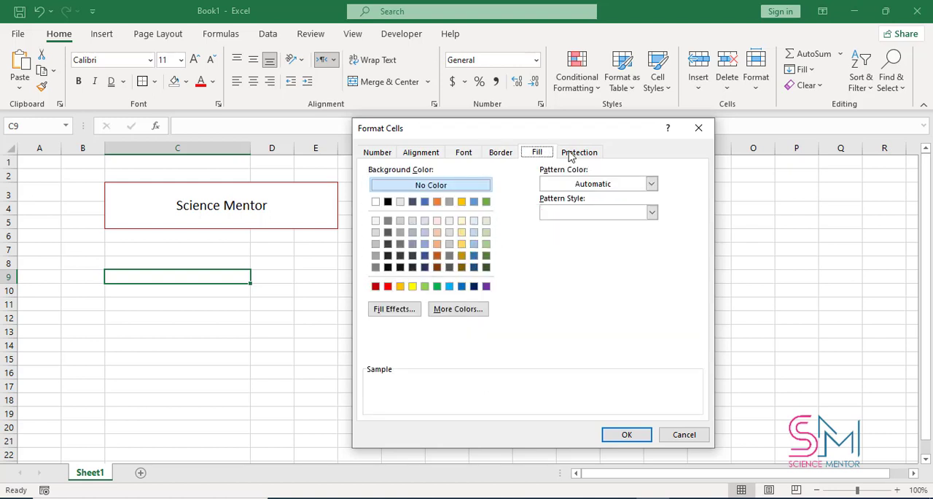
pyautogui.click(577, 153)
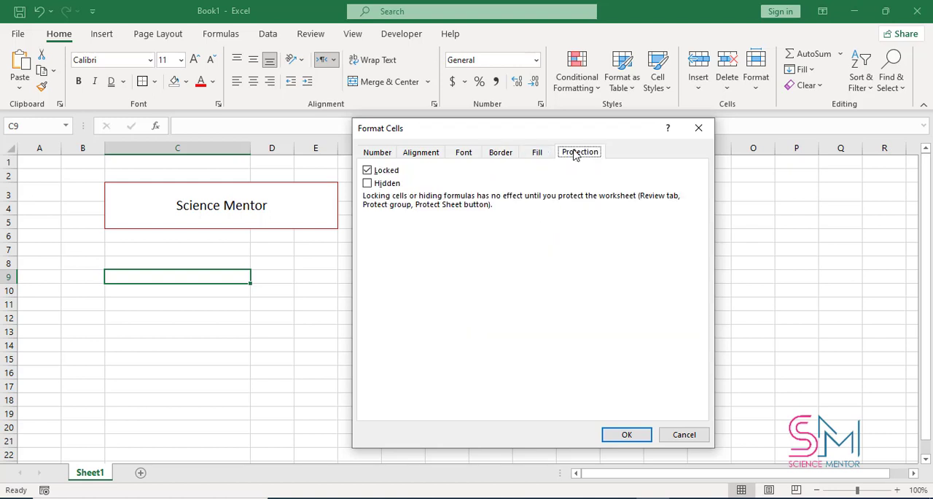
pyautogui.click(627, 434)
pyautogui.click(341, 267)
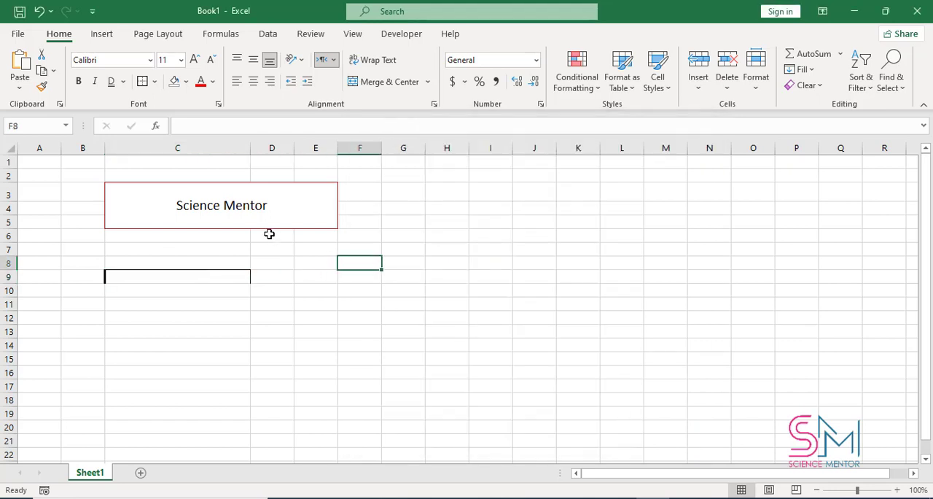
# Remove the borders from cell C9 by filling the blank cell C11 upward over it
pyautogui.click(218, 305)
pyautogui.moveTo(250, 310); pyautogui.dragTo(252, 266)
pyautogui.click(273, 244)
pyautogui.click(396, 207)
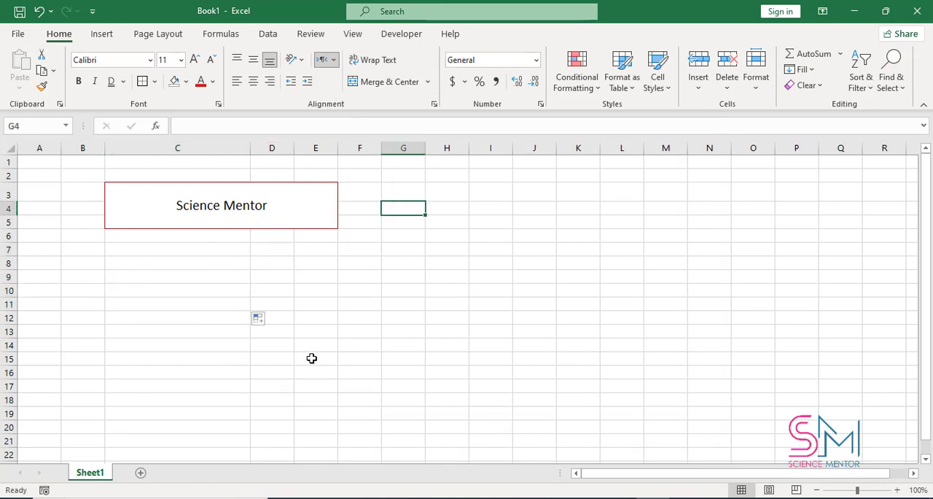
# Select cell B16
pyautogui.click(103, 378)
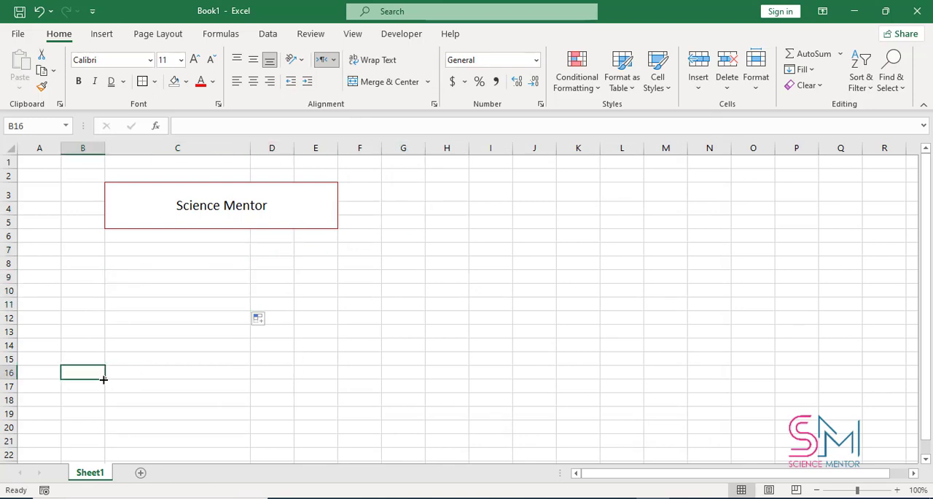